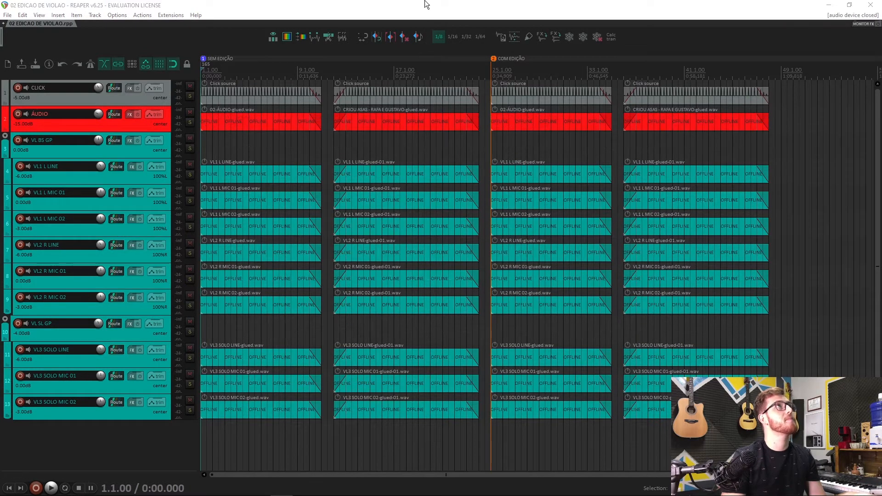
Step: Play the project from the beginning through the unedited SEM EDIÇÃO section and stop playback
key("space")
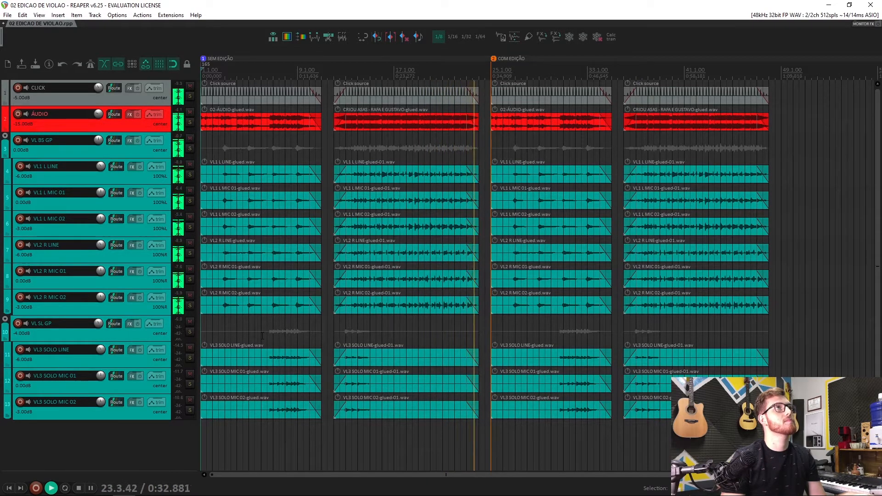
key("space")
key("alt+Tab")
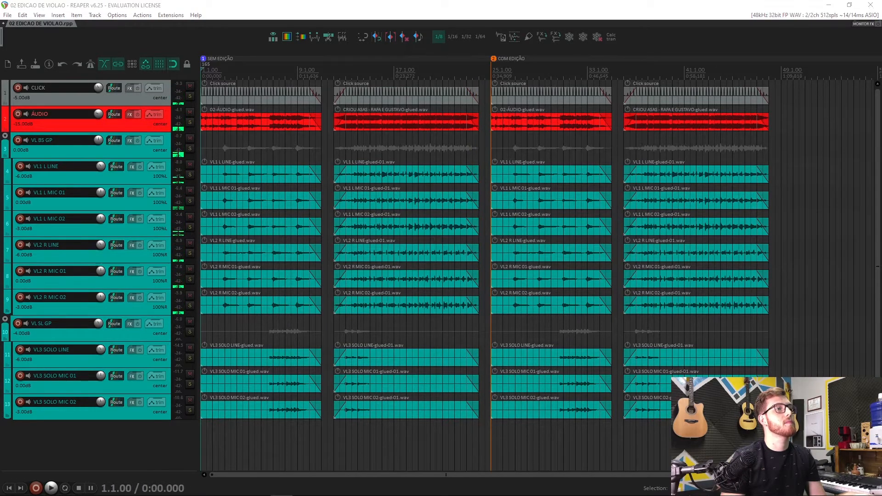
left_click(443, 449)
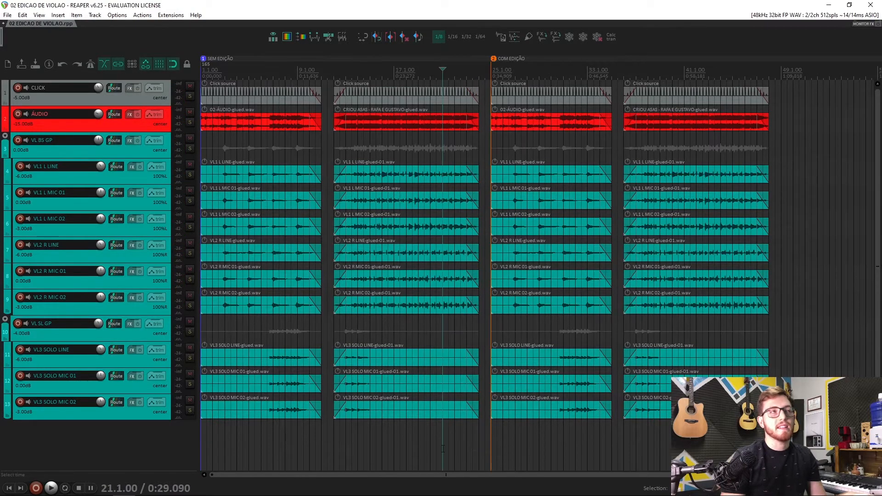
left_click(334, 436)
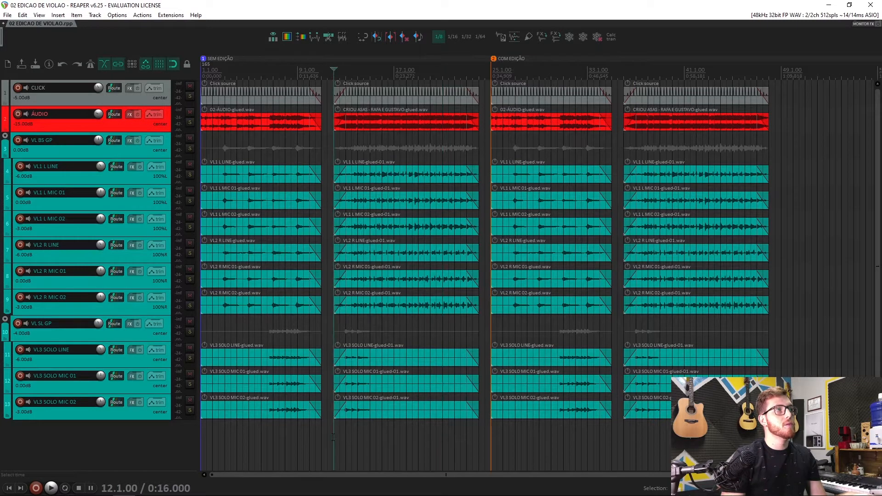
left_click(263, 435)
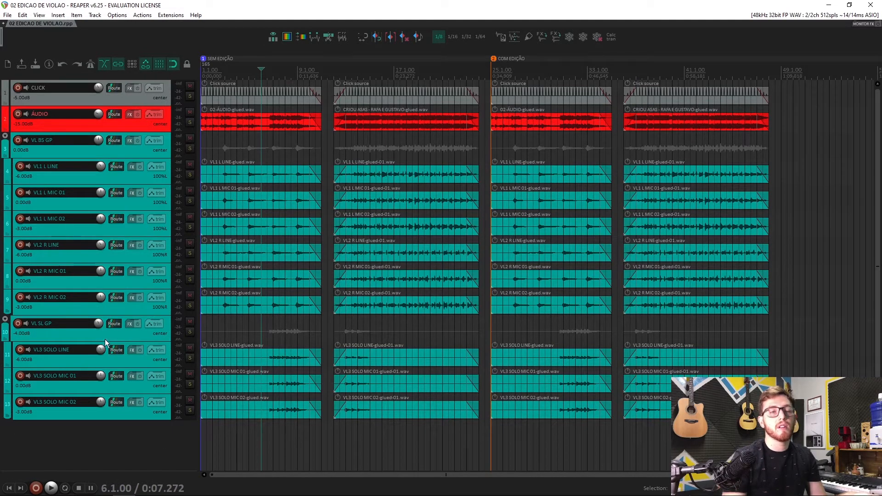
left_click(255, 428)
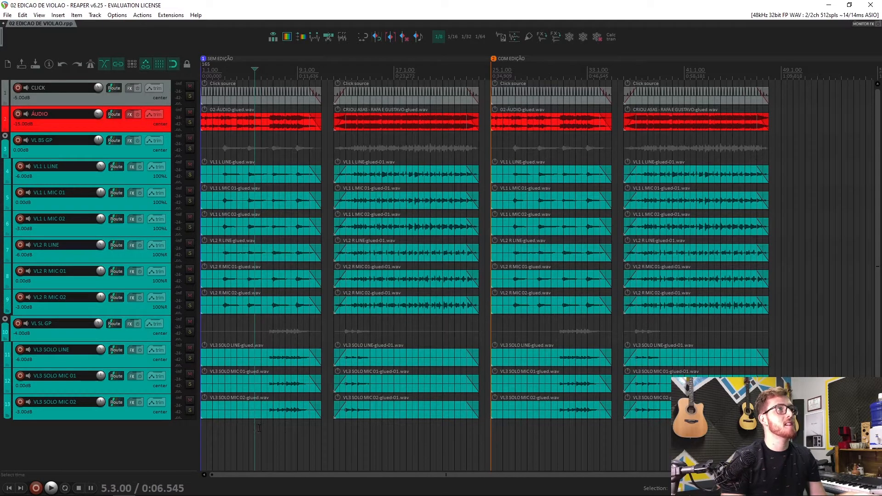
left_click(260, 429)
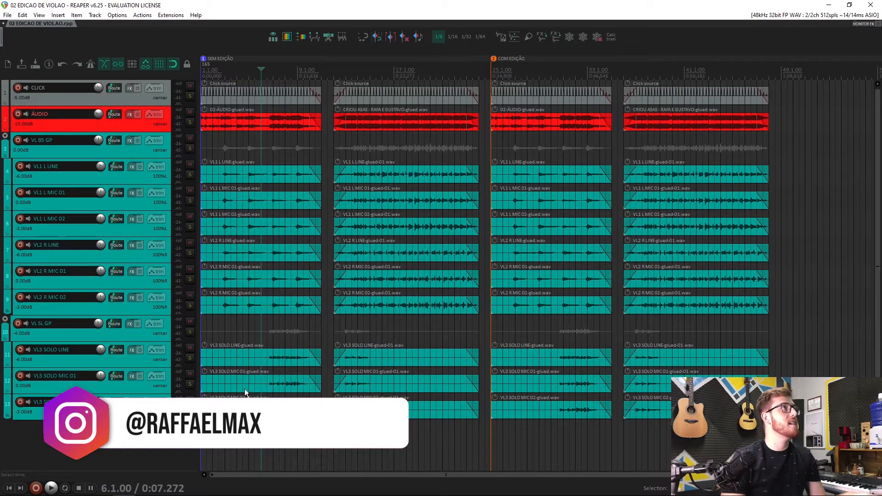
left_click(249, 329)
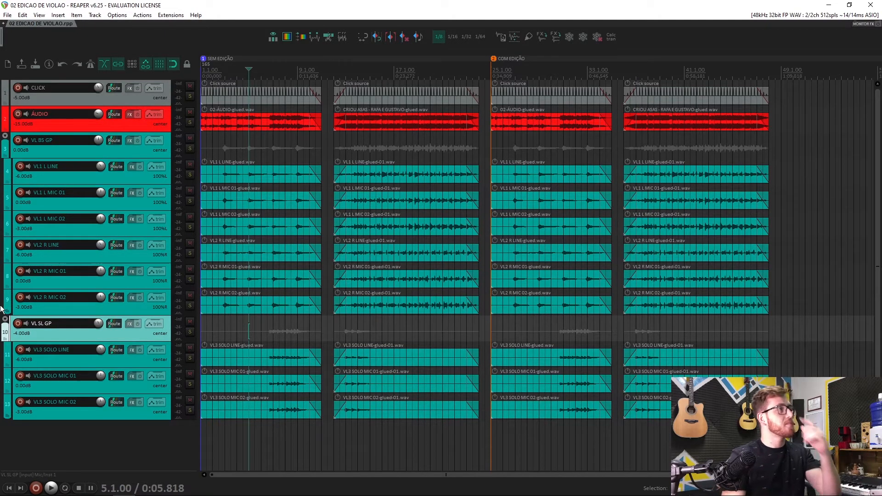
left_click(224, 327)
scroll(224, 328, "up", 2)
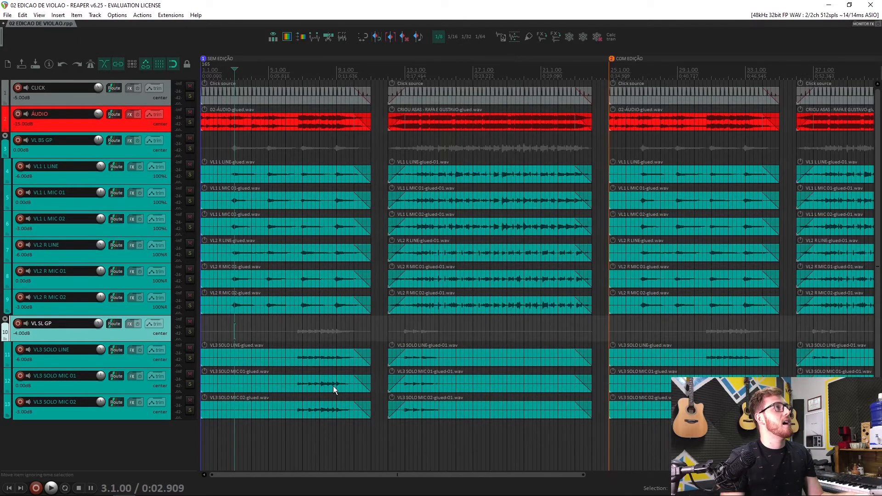
scroll(268, 304, "up", 2)
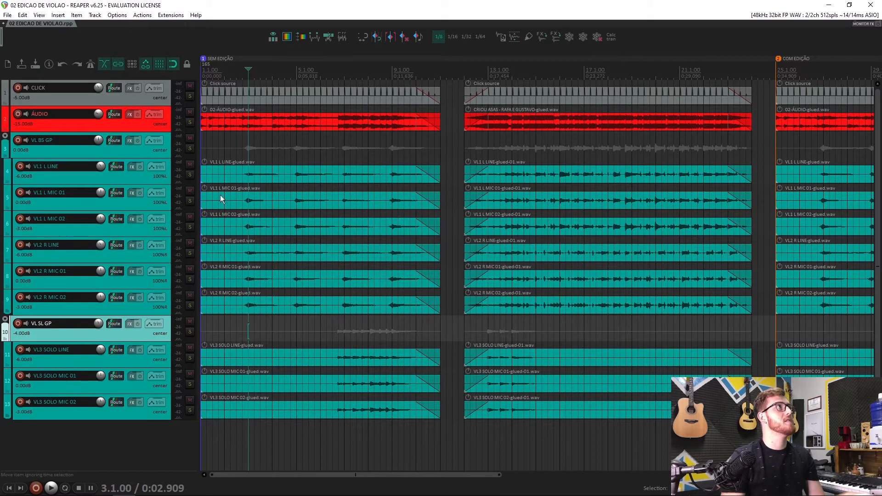
Step: Examine the guitar track layout by selecting the VL BS GP track, the VL1 L trio, the VL2 R trio and the VL3 SOLO trio in turn
left_click(158, 154)
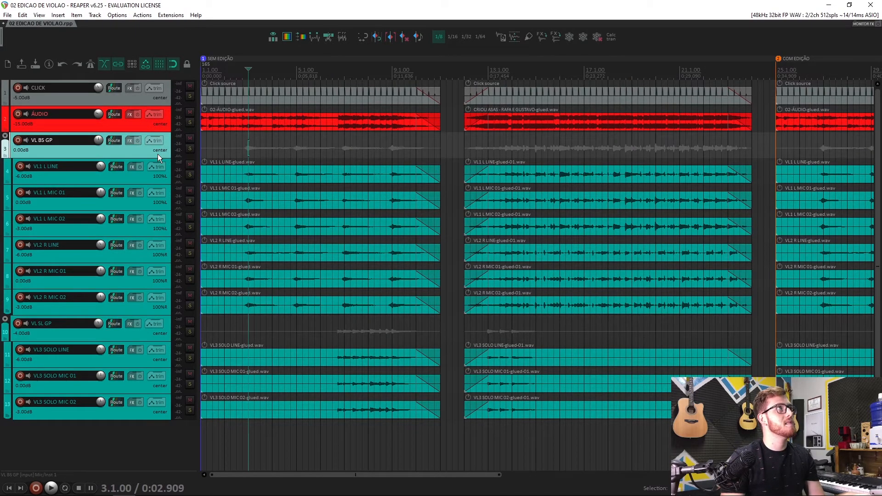
left_click(156, 178)
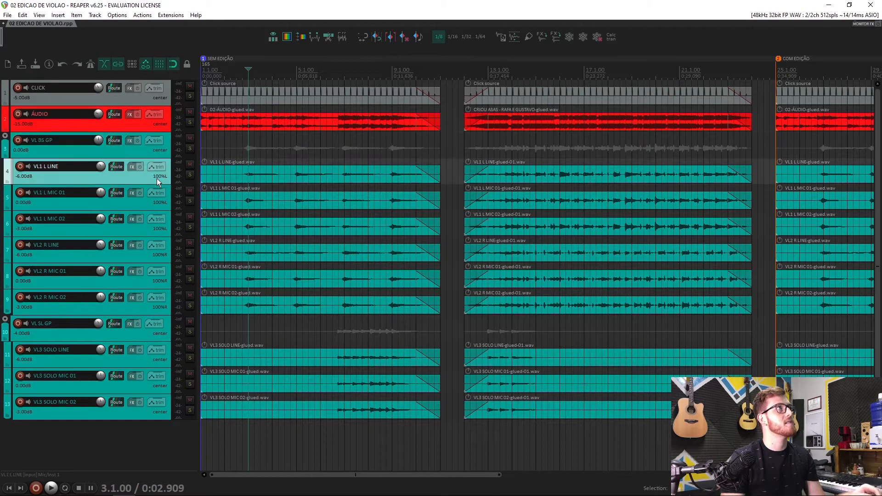
left_click(151, 230, "shift")
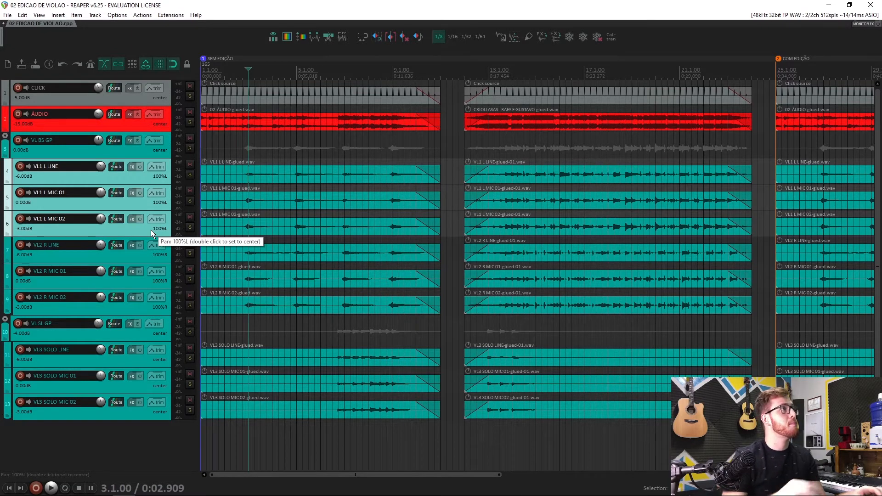
left_click(145, 258)
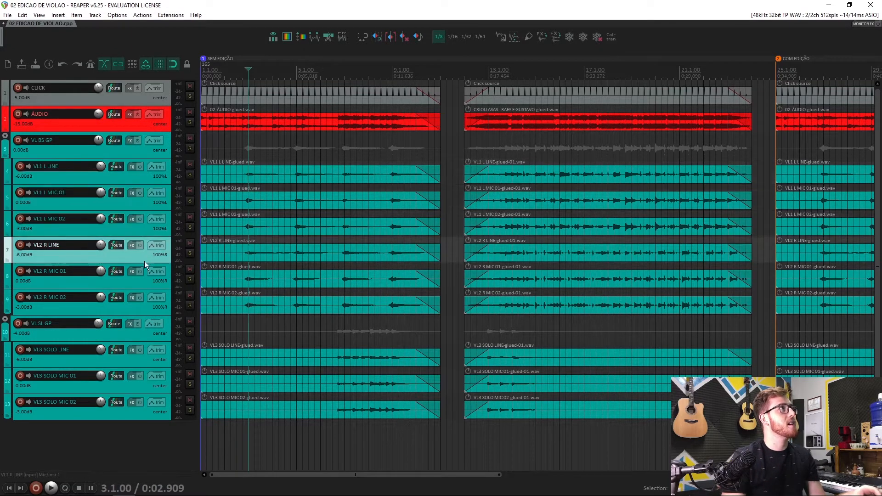
left_click(139, 308, "shift")
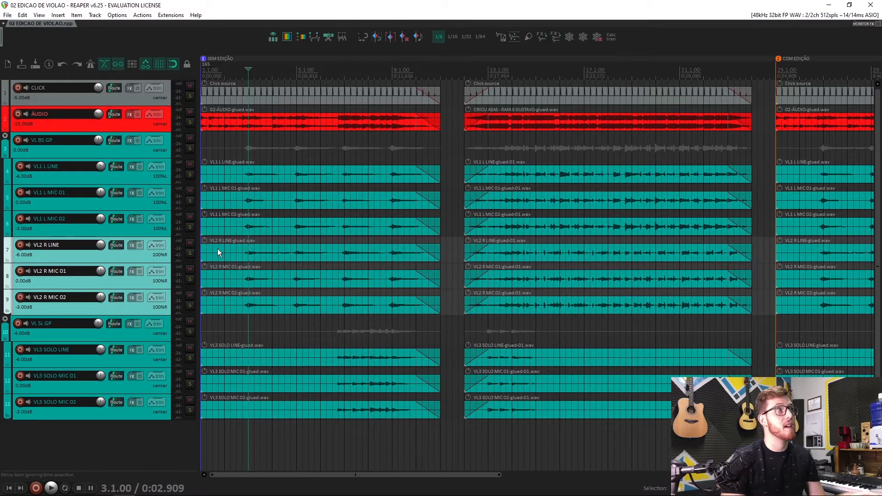
left_click(162, 362)
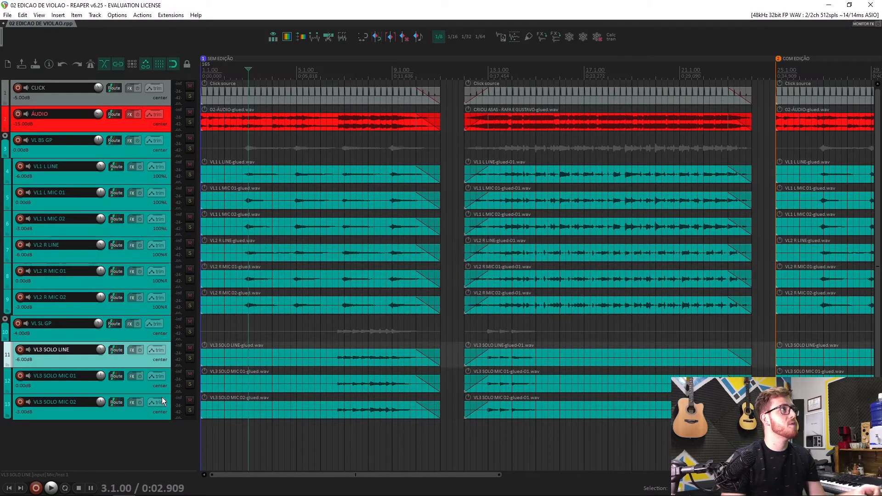
left_click(161, 415, "shift")
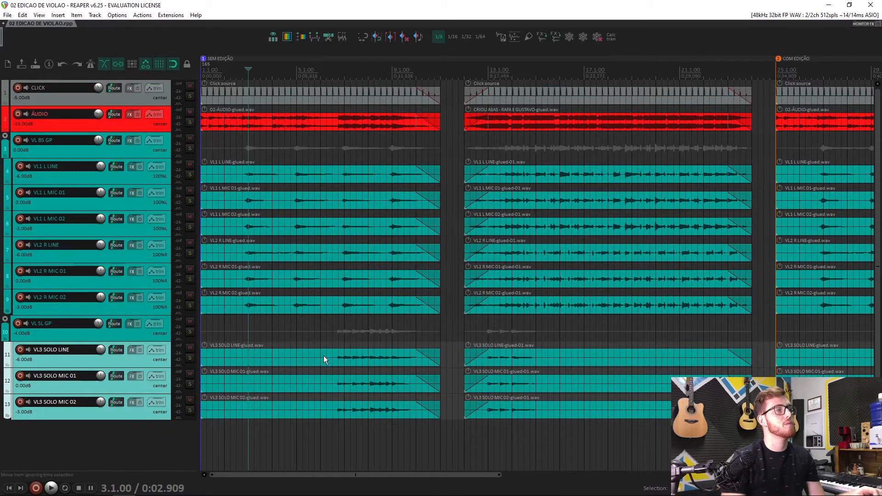
Step: Select the VL1 L MIC 01 and VL1 L MIC 02 tracks together and check the track faders in the mixer
left_click(162, 227)
left_click(168, 183, "shift")
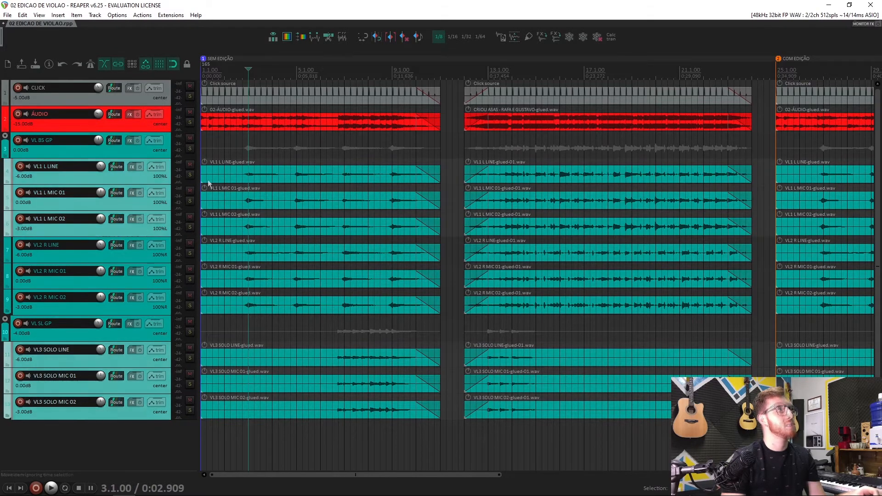
left_click(168, 182)
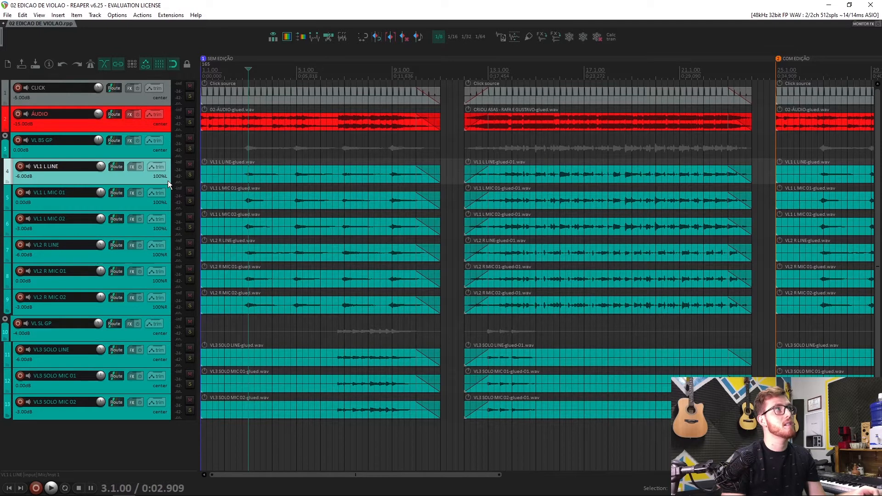
left_click(164, 204)
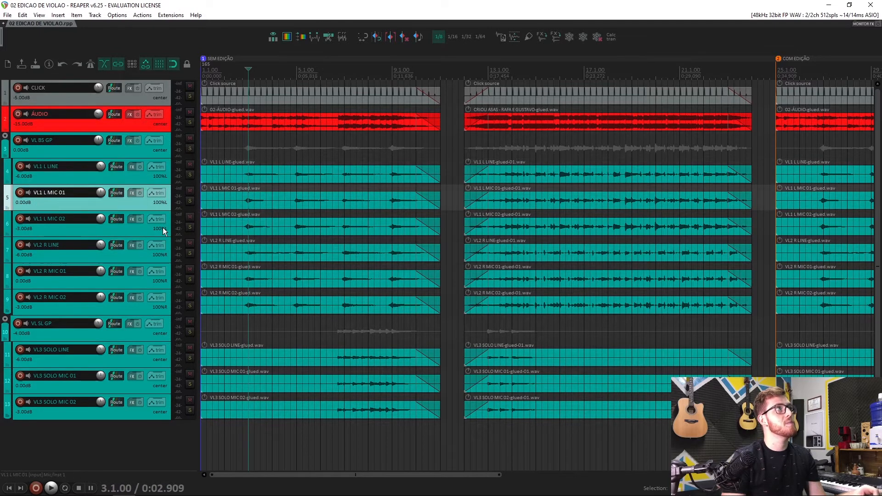
left_click(164, 230, "ctrl")
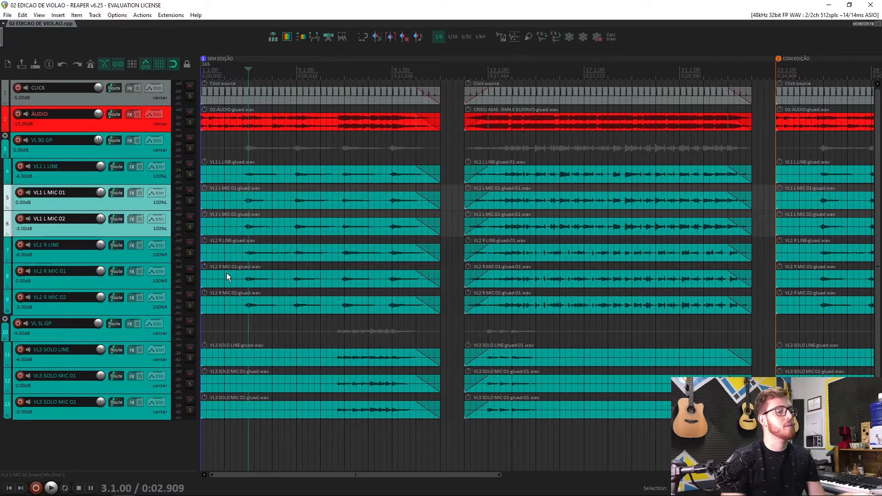
key("ctrl+m")
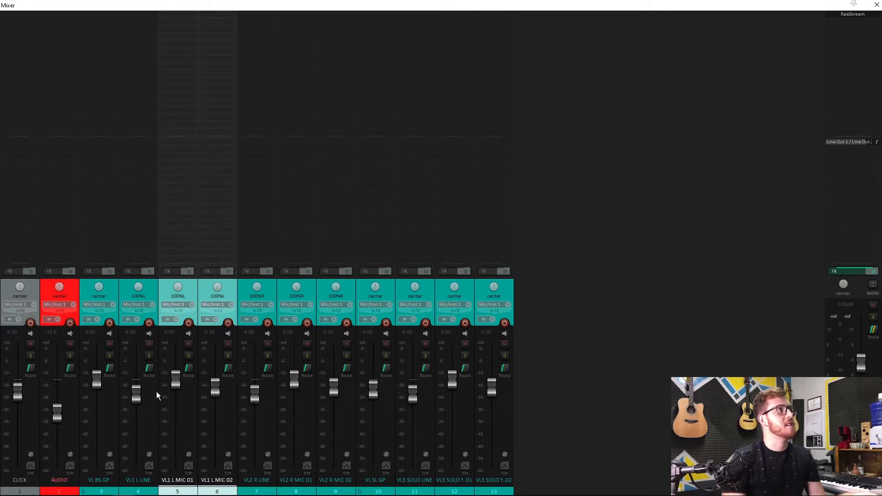
key("ctrl+m")
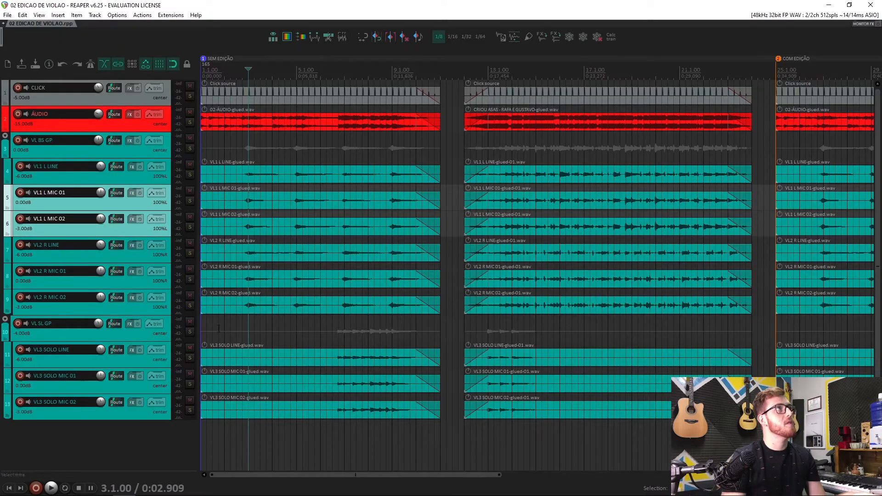
Step: Return the edit cursor to the project start and jump to marker 2, COM EDIÇÃO
left_click(226, 323)
key("Home")
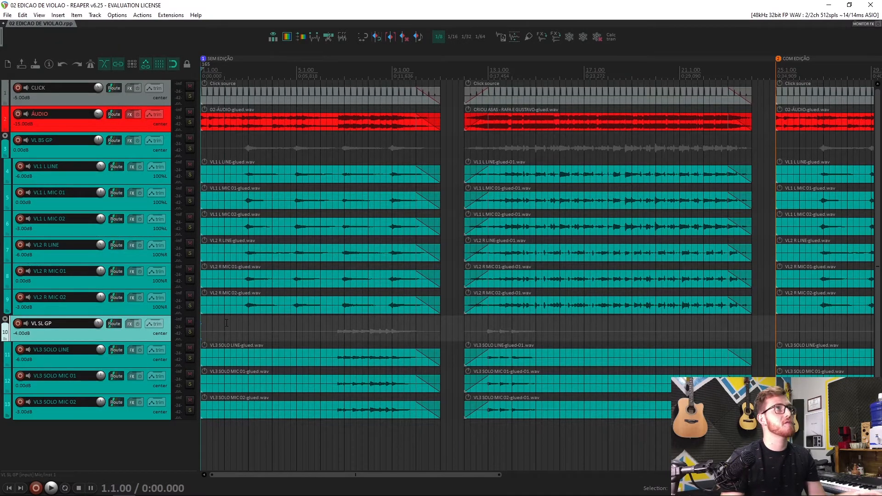
key("2")
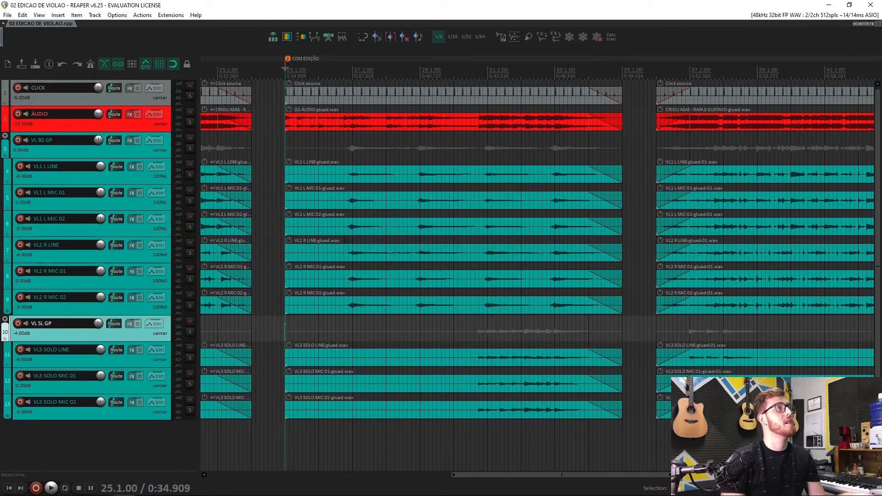
mouse_move(363, 177)
left_mouse_down()
mouse_move(390, 178)
mouse_move(341, 180)
mouse_move(382, 181)
mouse_move(348, 181)
mouse_move(354, 186)
left_mouse_up()
left_click(354, 182)
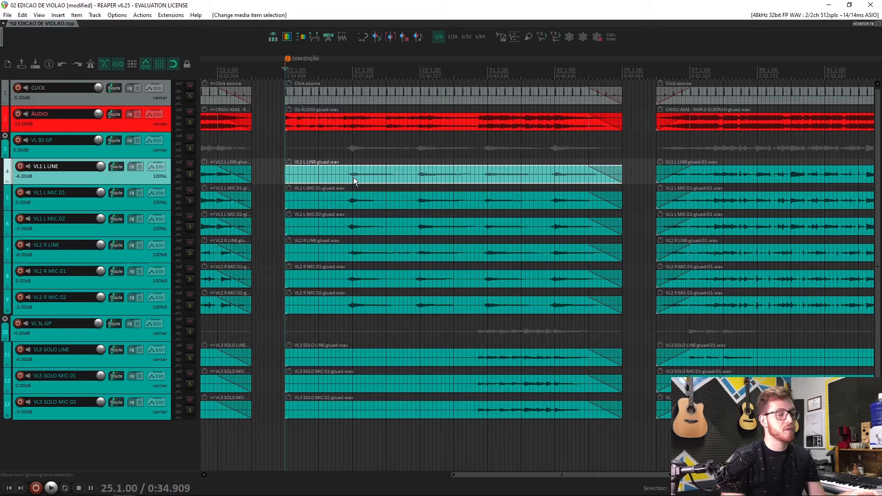
mouse_move(354, 182)
left_mouse_down()
mouse_move(398, 179)
mouse_move(329, 179)
mouse_move(363, 180)
left_mouse_up()
mouse_move(380, 181)
left_mouse_down()
mouse_move(347, 179)
mouse_move(373, 183)
left_mouse_up()
key("ctrl+z")
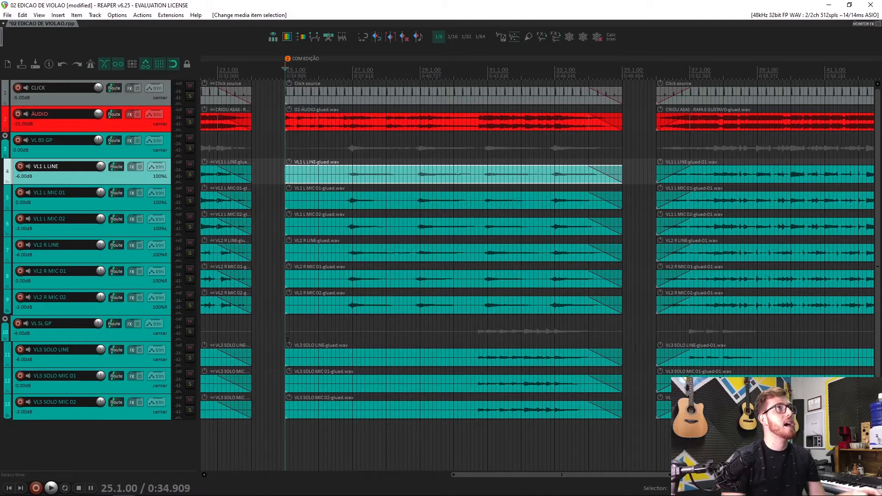
Step: Enlarge the guitar tracks, turn snapping off and place the edit cursor at 26.4.50, just before the first strum on VL2 R MIC 01
scroll(288, 334, "up", 3)
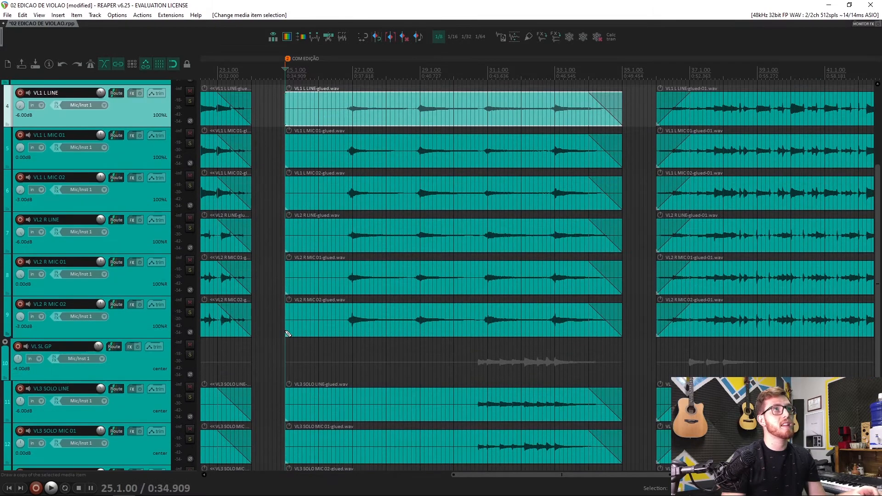
scroll(285, 331, "up", 1)
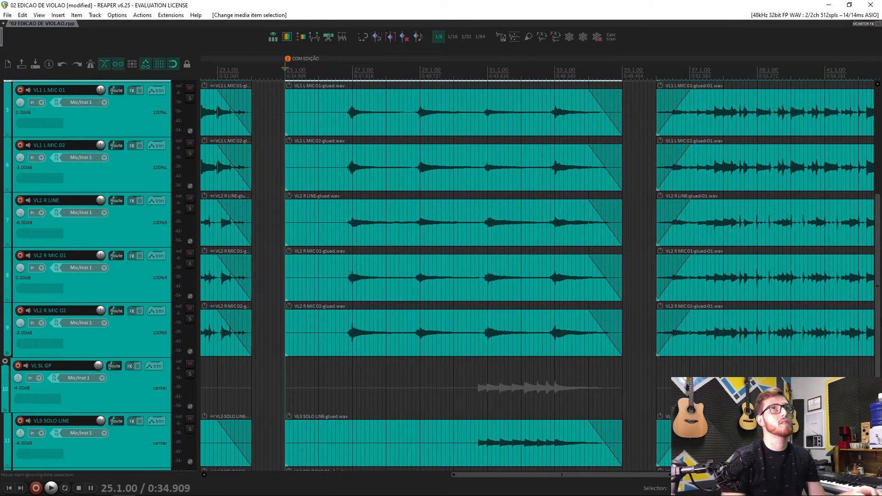
left_click_drag(878, 317, 879, 274)
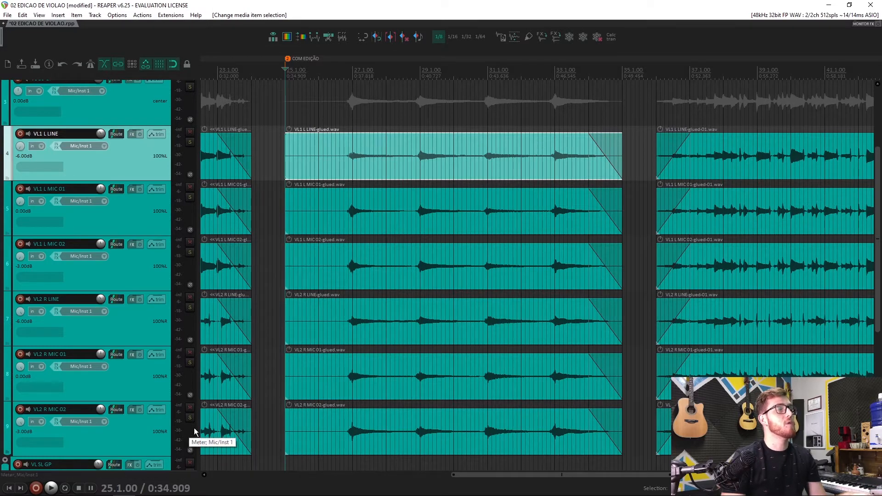
left_click(352, 383)
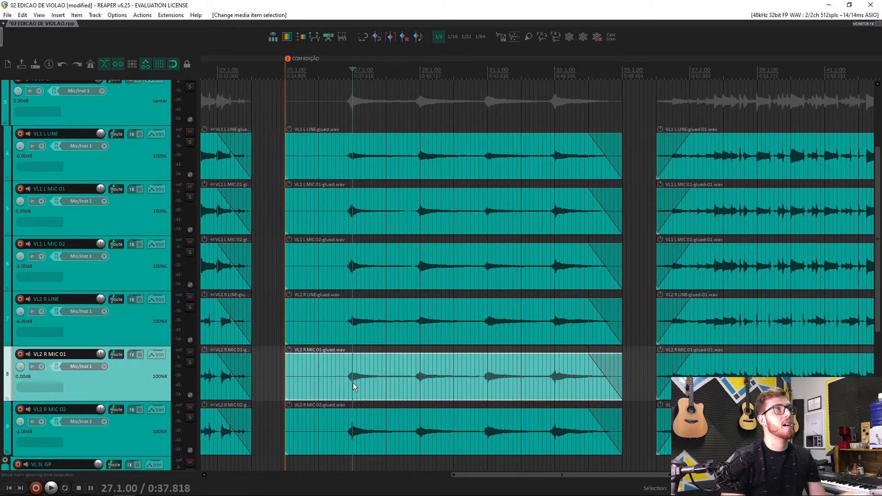
scroll(368, 388, "up", 3)
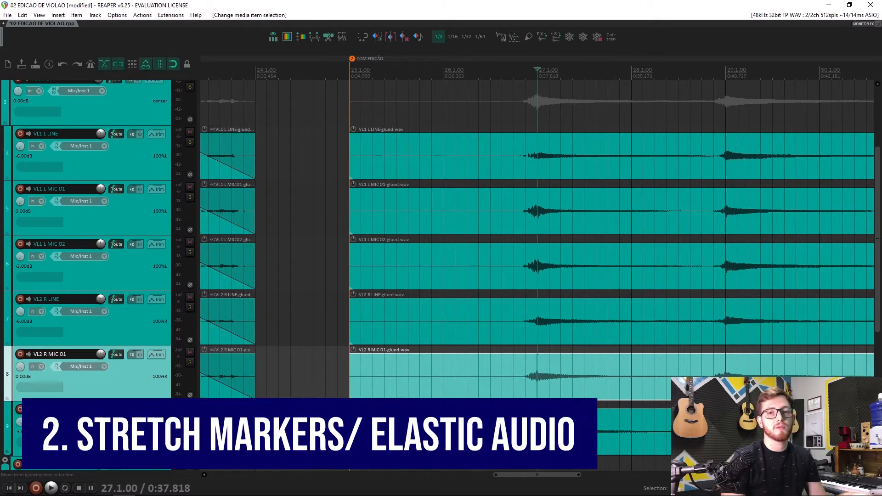
left_click(528, 388)
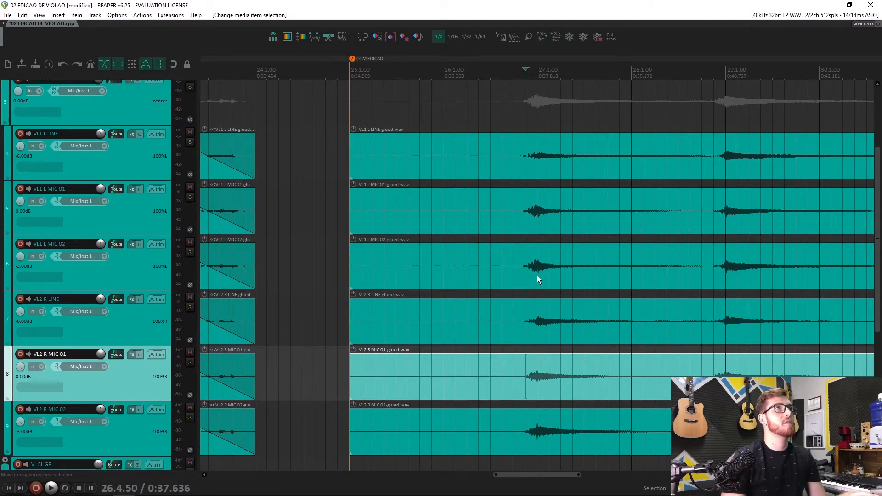
scroll(538, 276, "up", 2)
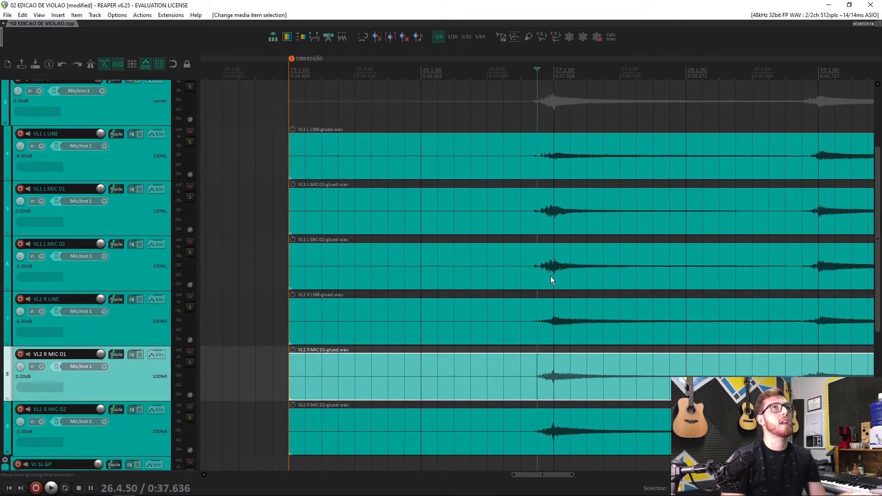
scroll(557, 277, "down", 3)
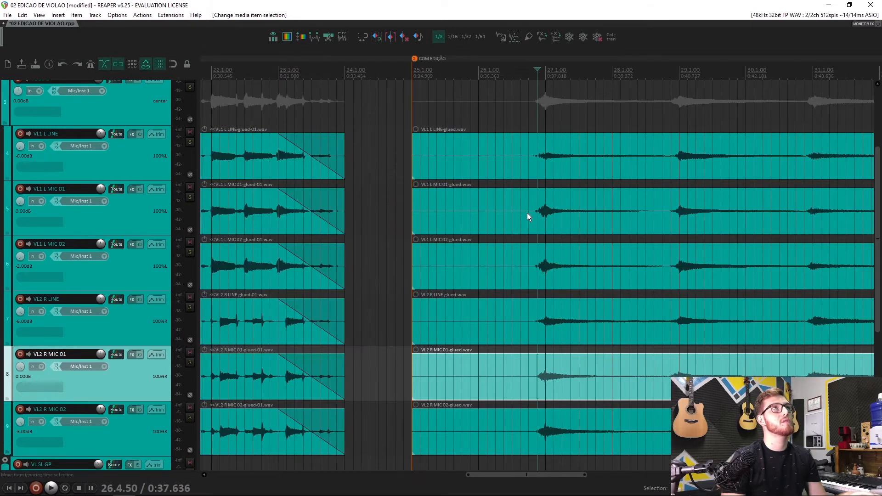
Step: Examine the guitar clips around the COM EDIÇÃO marker, selecting the VL1 L LINE and VL1 L MIC 02 clips in turn
left_click(547, 160)
scroll(547, 161, "up", 3)
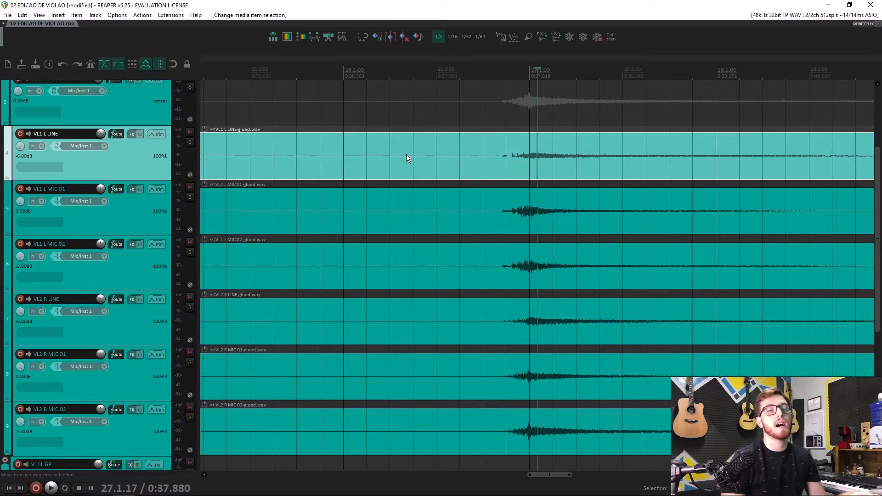
scroll(514, 168, "down", 8)
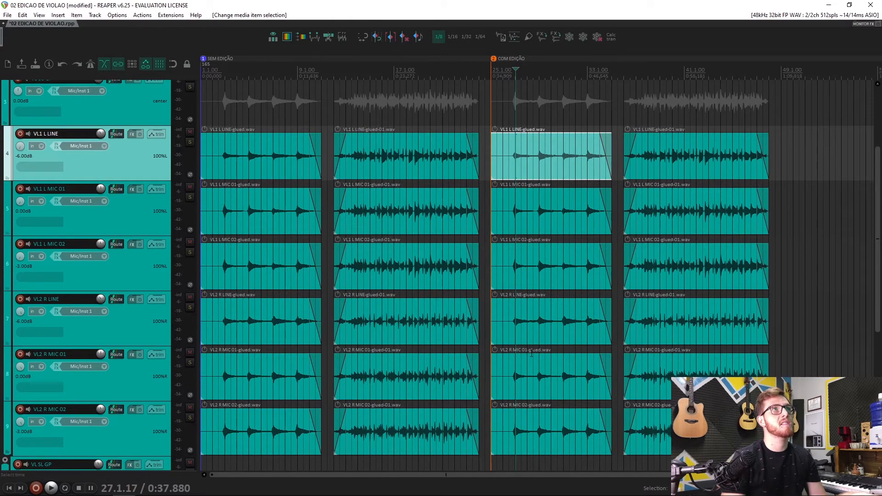
scroll(532, 353, "up", 5)
scroll(649, 316, "down", 2)
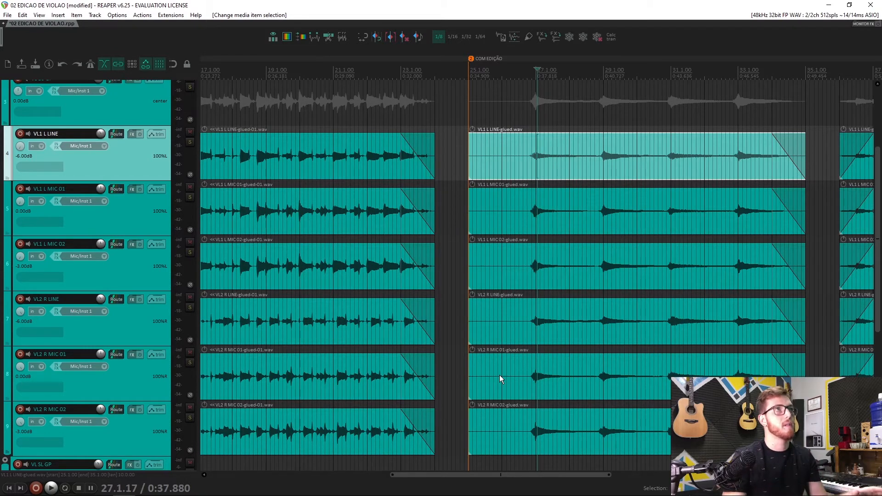
left_click(523, 266)
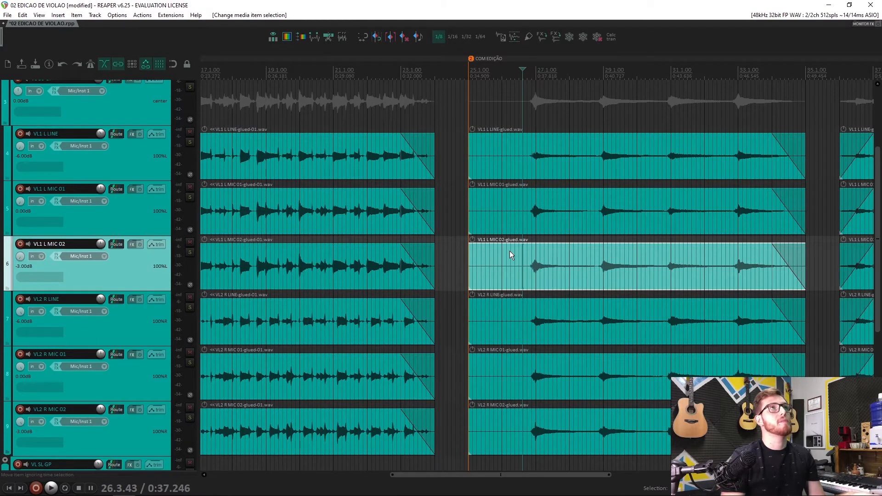
scroll(506, 249, "down", 2)
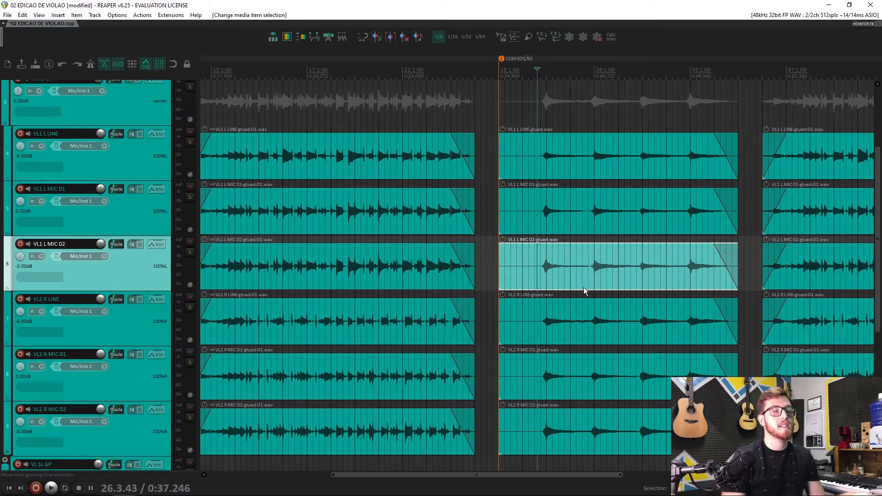
scroll(629, 260, "down", 2)
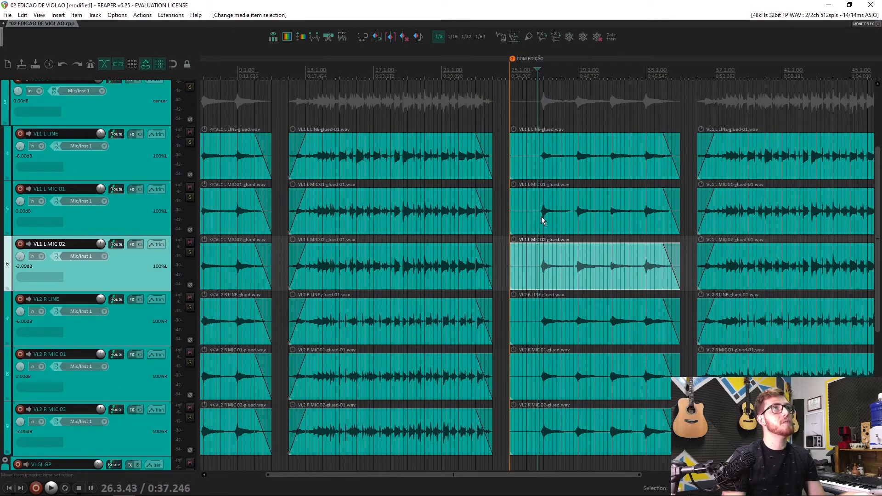
Step: Compare the first strum's waveform on the VL1 L MIC 01 and VL1 L MIC 02 clips after the COM EDIÇÃO marker
left_click(542, 217)
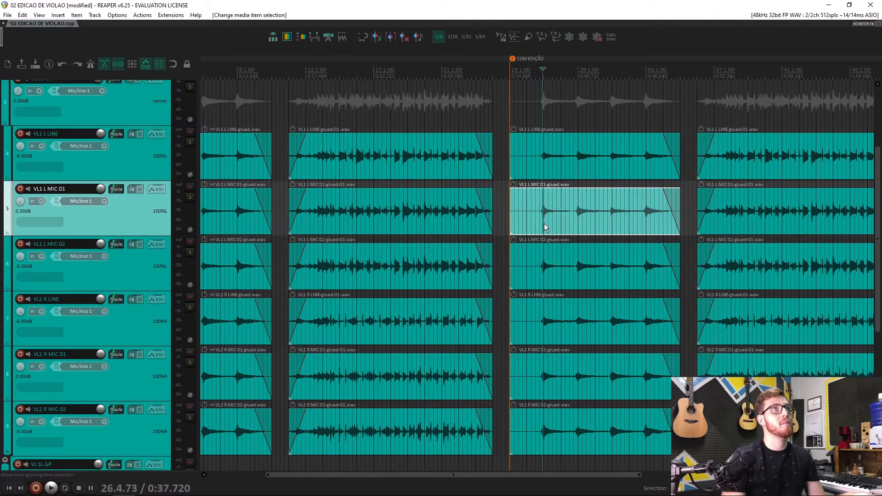
scroll(543, 220, "up", 2)
scroll(544, 223, "up", 4)
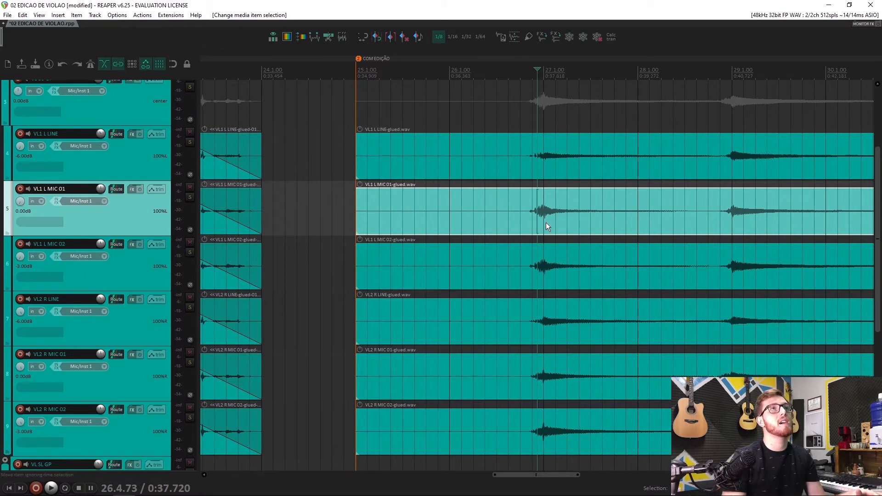
left_click(555, 260, "ctrl")
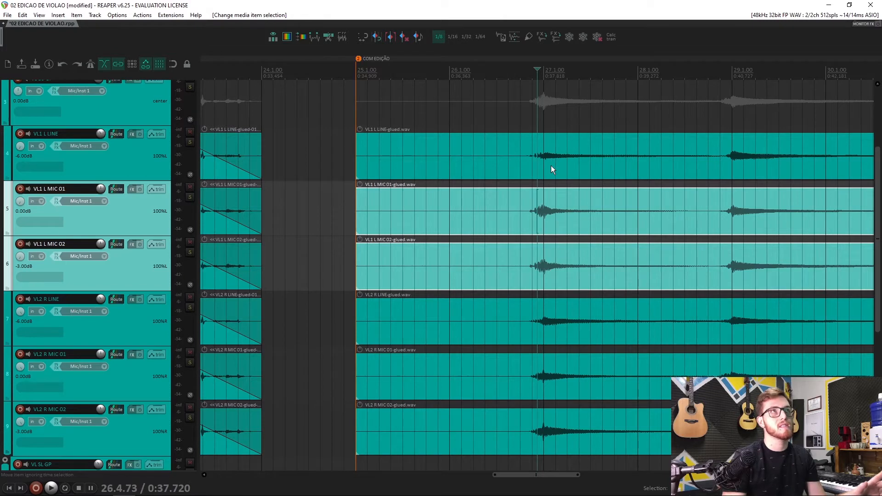
left_click(538, 210)
scroll(539, 211, "down", 3)
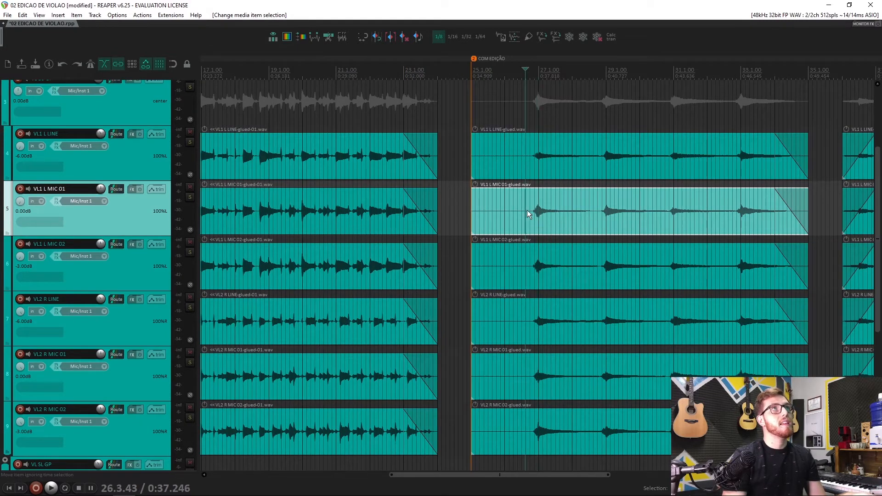
scroll(542, 213, "up", 4)
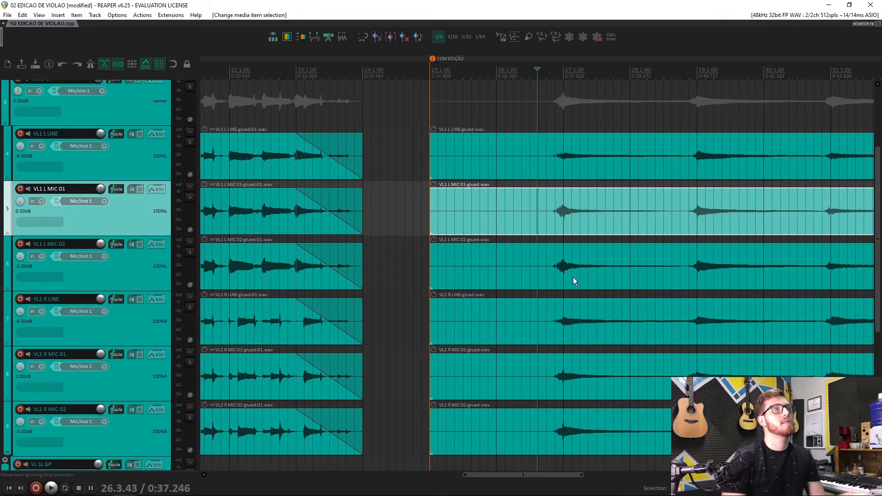
scroll(594, 255, "down", 5)
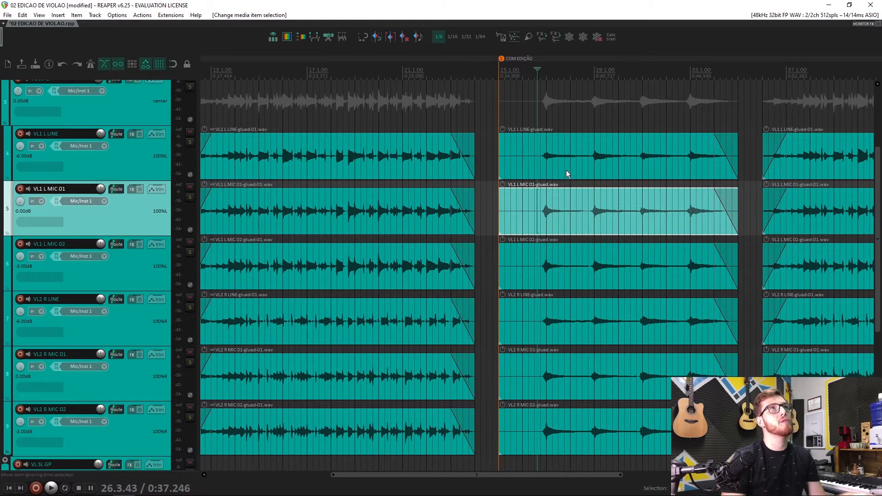
Step: Group the three VL1 L clips starting at the COM EDIÇÃO marker, and the three VL2 R clips below them as a separate group
left_click_drag(565, 163, 562, 263)
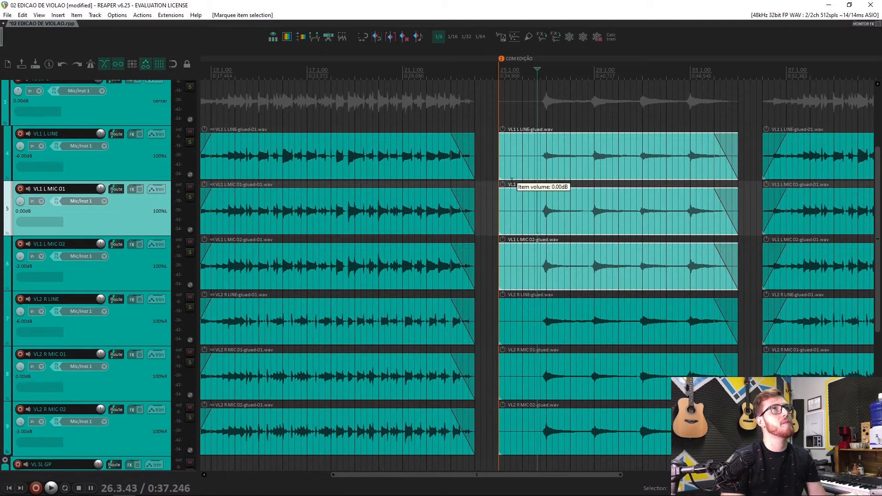
key("ctrl+g")
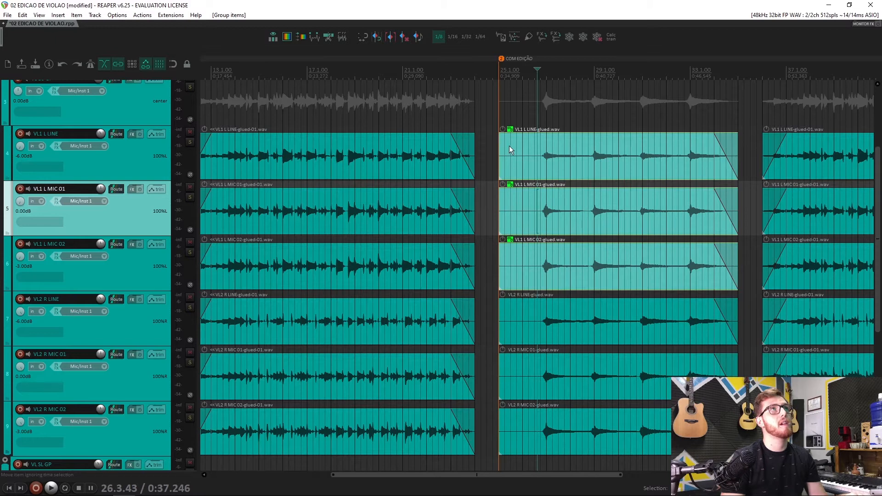
left_click_drag(564, 312, 561, 435)
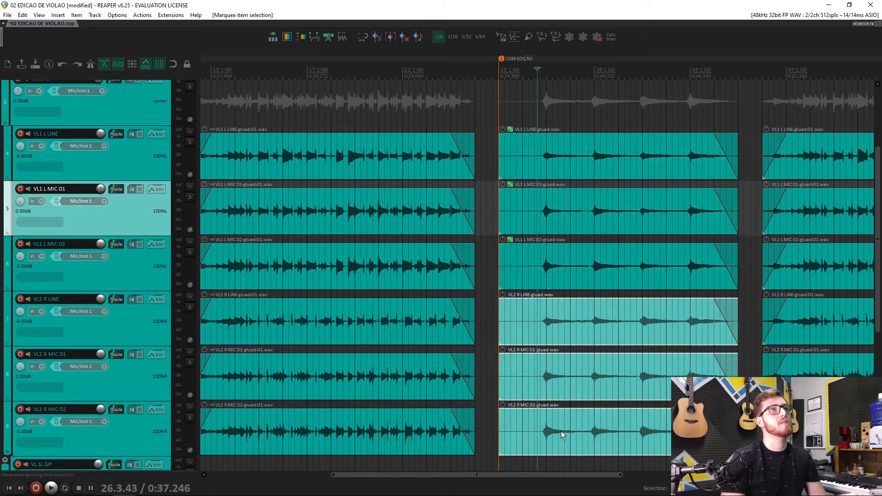
key("ctrl+g")
Step: Group the second set of COM EDIÇÃO clips per guitar, with the VL1 L trio and the VL2 R trio as separate groups
scroll(563, 394, "down", 2)
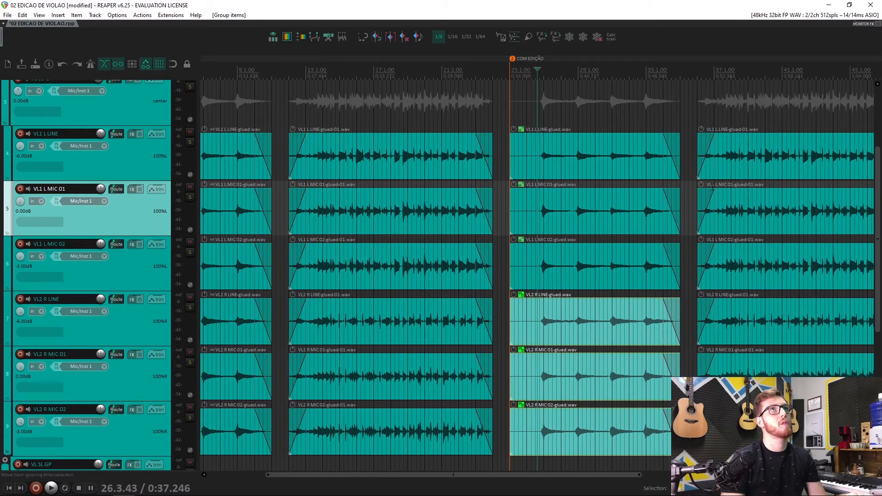
left_click_drag(727, 162, 723, 283)
key("ctrl+g")
left_click_drag(730, 335, 732, 434)
key("ctrl+g")
Step: Group the VL3 SOLO clips of the first COM EDIÇÃO passage, and those of the second passage as a separate group
scroll(879, 287, "down", 5)
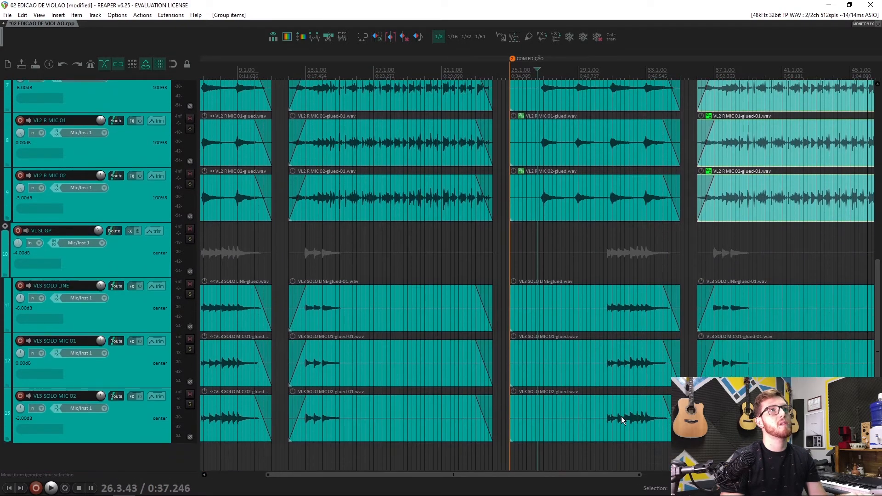
left_click_drag(622, 420, 611, 310)
key("ctrl+g")
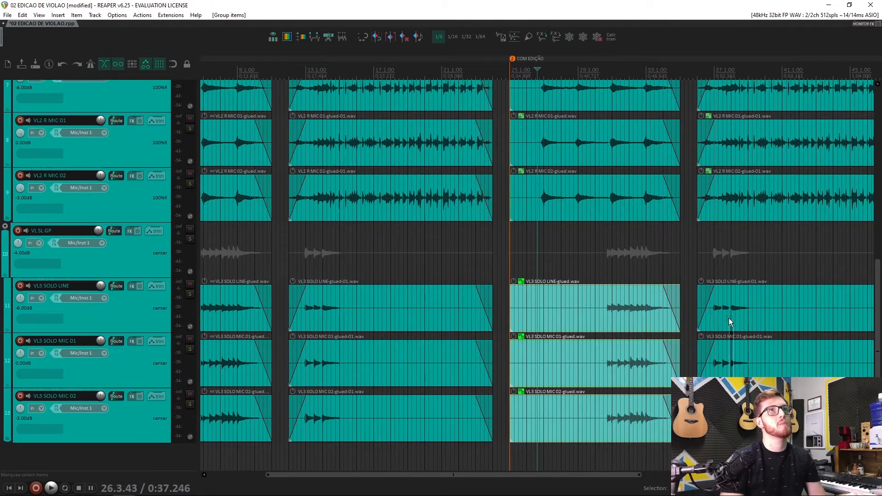
left_click_drag(731, 326, 730, 324)
key("ctrl+g")
Step: Test the VL1 L grouping by moving the VL1 L MIC 02 clip that starts at the COM EDIÇÃO marker
scroll(879, 284, "up", 2)
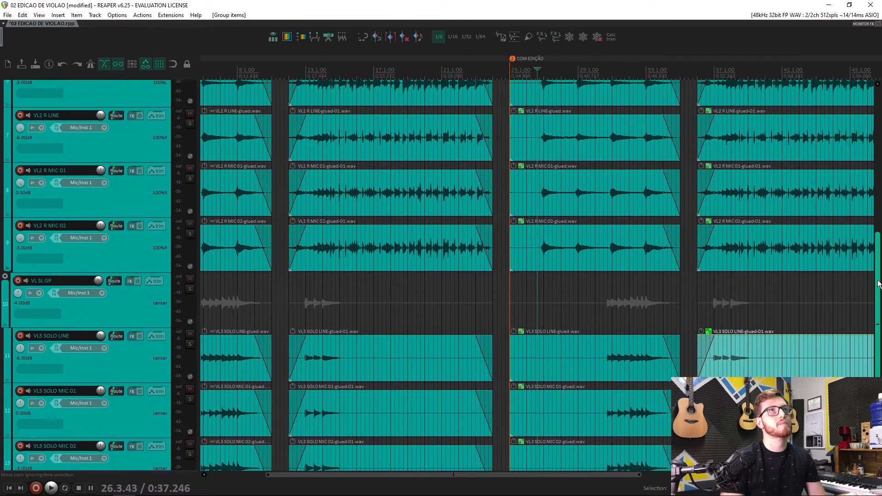
scroll(879, 275, "up", 2)
scroll(598, 222, "up", 1)
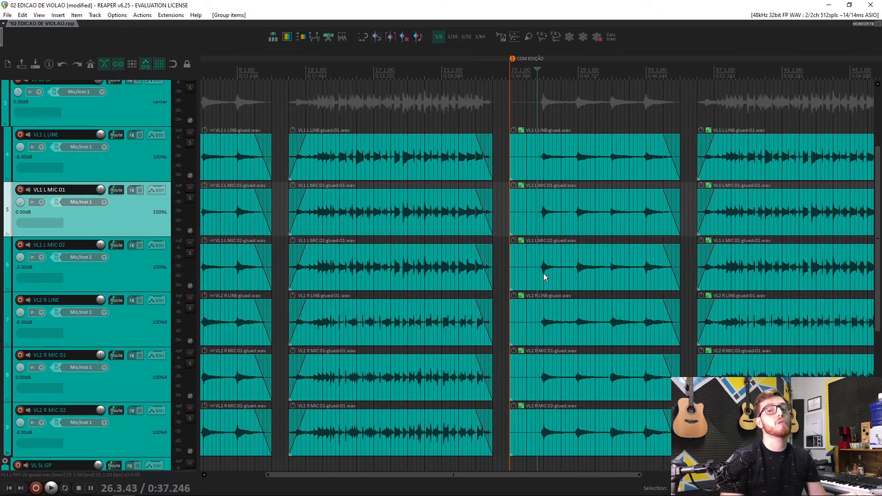
left_click_drag(544, 269, 556, 274)
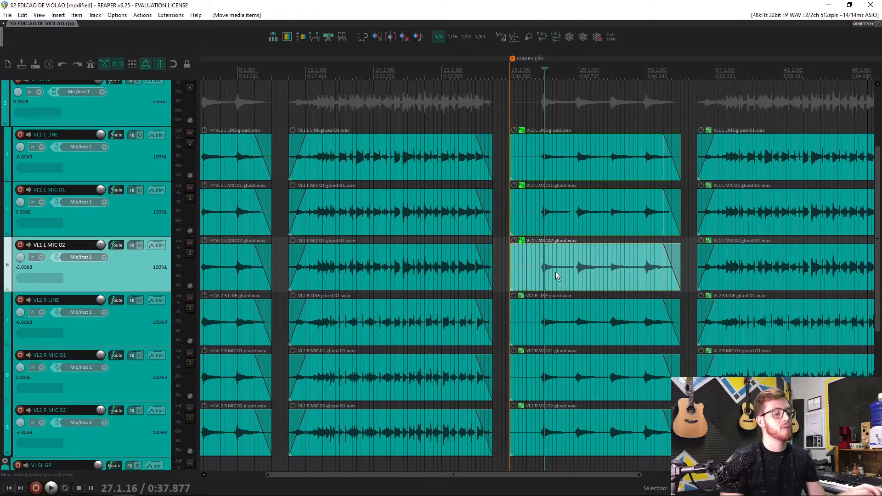
Step: Select the VL1 L MIC 01 clip at the COM EDIÇÃO marker and increase the waveform display height to show the first strum clearly
left_click(544, 216)
scroll(576, 222, "up", 3)
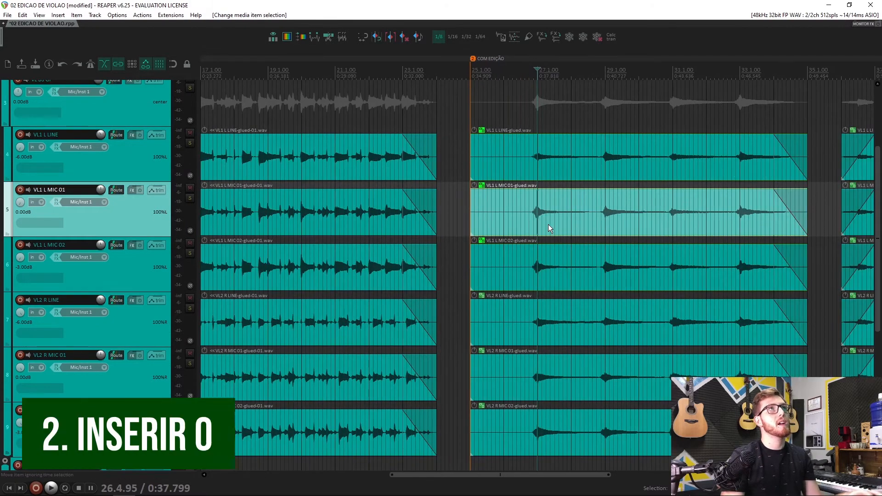
scroll(547, 224, "up", 5)
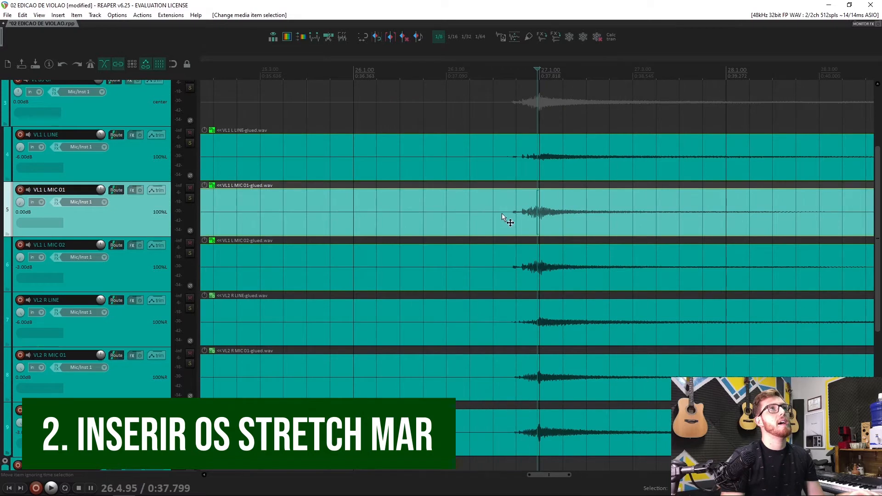
scroll(514, 219, "down", 3)
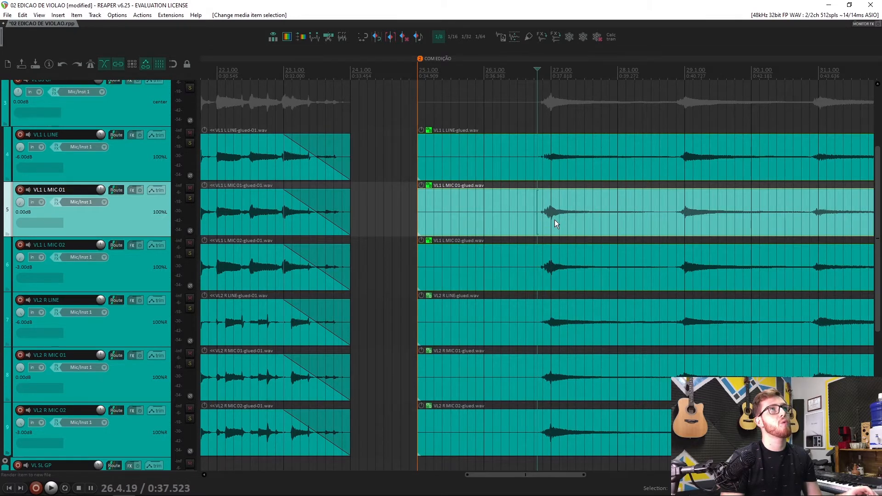
scroll(554, 220, "up", 3)
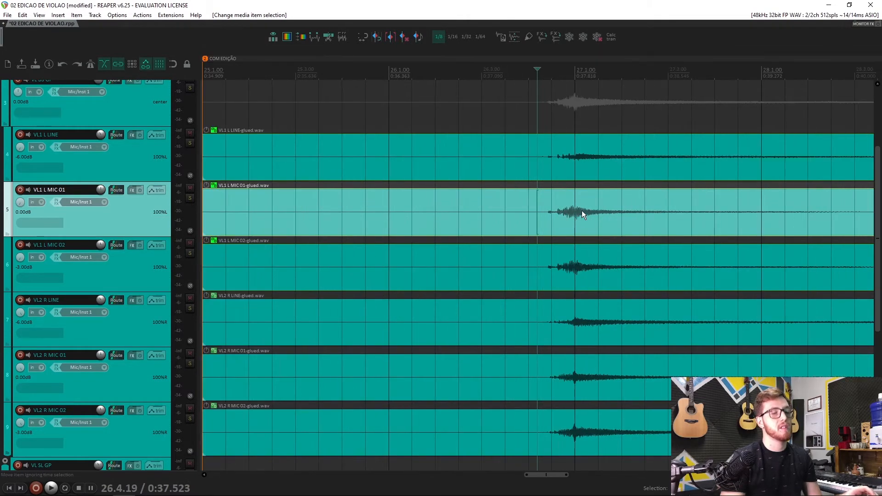
scroll(582, 210, "up", 4)
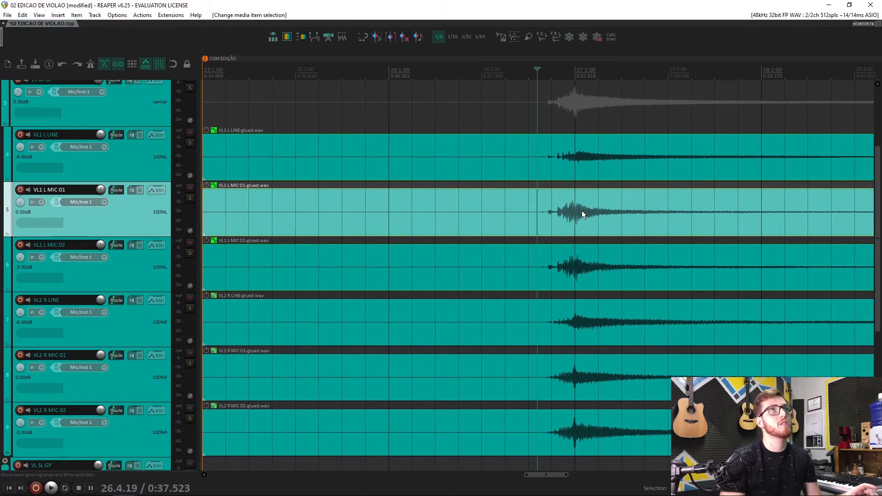
scroll(581, 210, "down", 4)
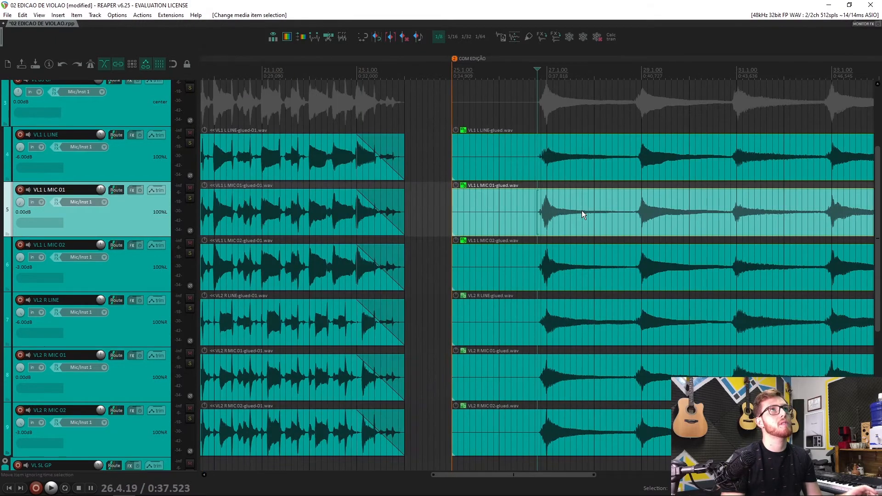
Step: Add a stretch marker to the grouped VL1 L clips at the first strum's peak, just before 27.1
scroll(582, 211, "down", 3)
left_click(545, 215)
scroll(545, 217, "up", 8)
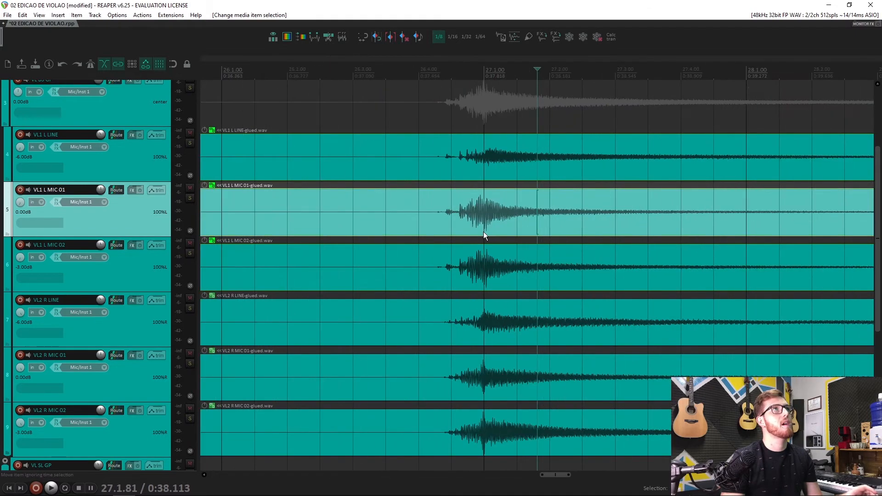
scroll(484, 235, "up", 2)
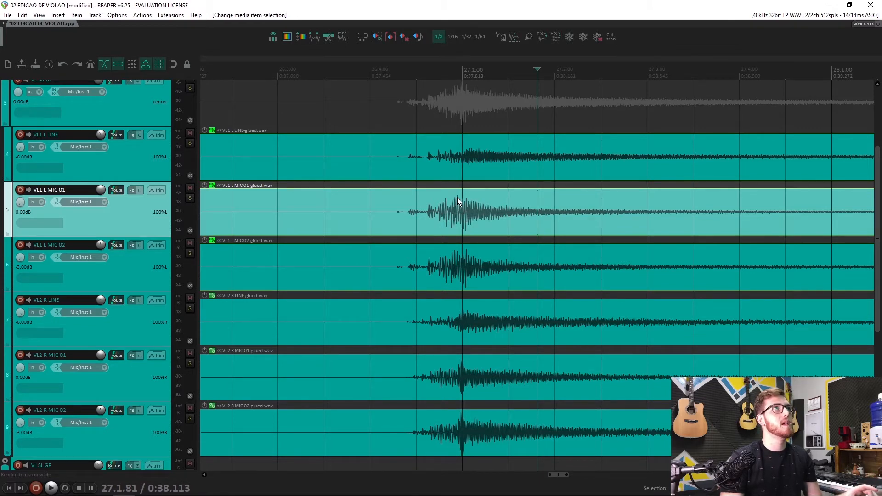
key("shift+w")
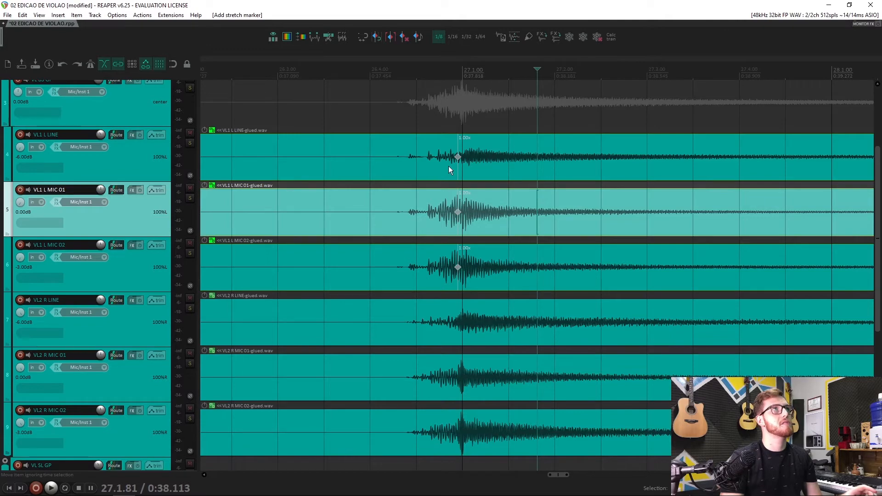
Step: Add a stretch marker to the grouped VL1 L clips at the second strum's peak, just after 29.1
scroll(478, 175, "down", 6)
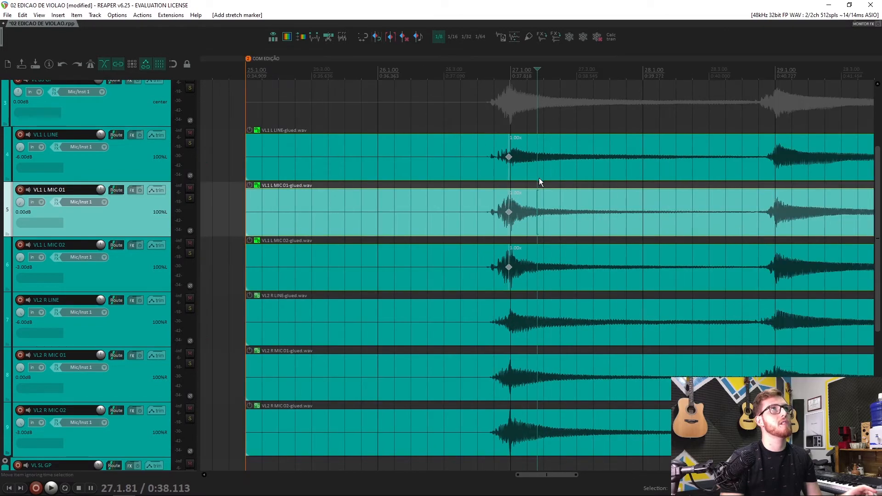
left_click(658, 173)
scroll(644, 175, "up", 6)
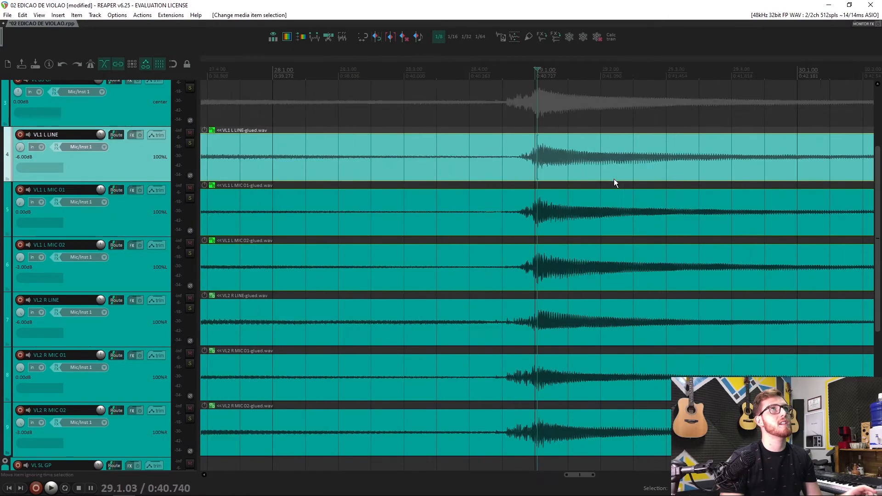
left_click(509, 164)
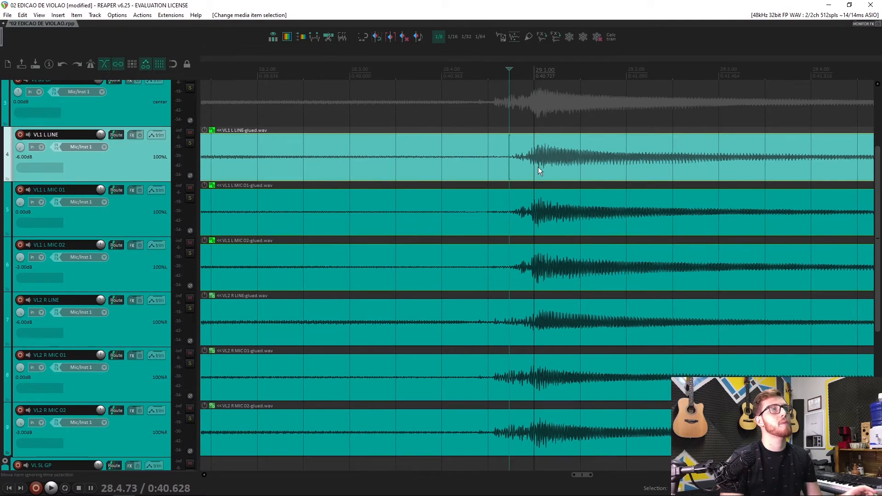
key("shift+w")
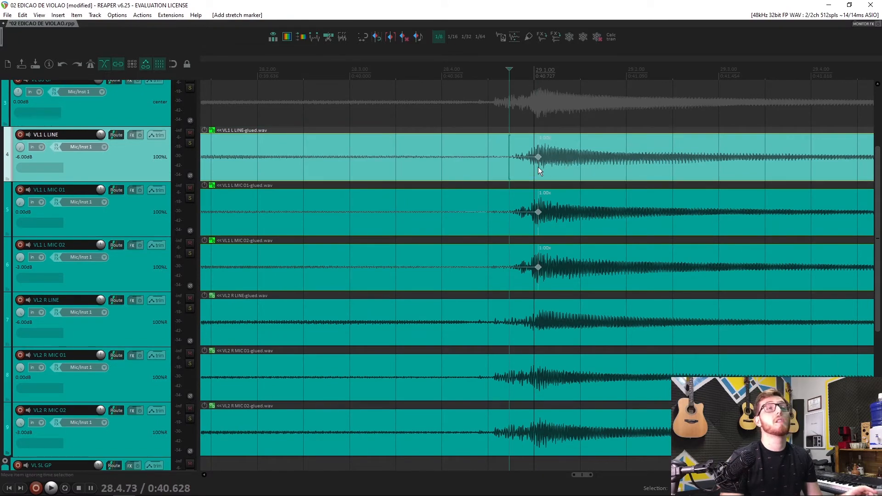
Step: Add stretch markers to the grouped VL1 L clips at the third strum, just before 31.1, and the fourth strum, just after 33.1
scroll(539, 168, "down", 7)
left_click(605, 169)
scroll(600, 168, "up", 4)
scroll(593, 168, "up", 3)
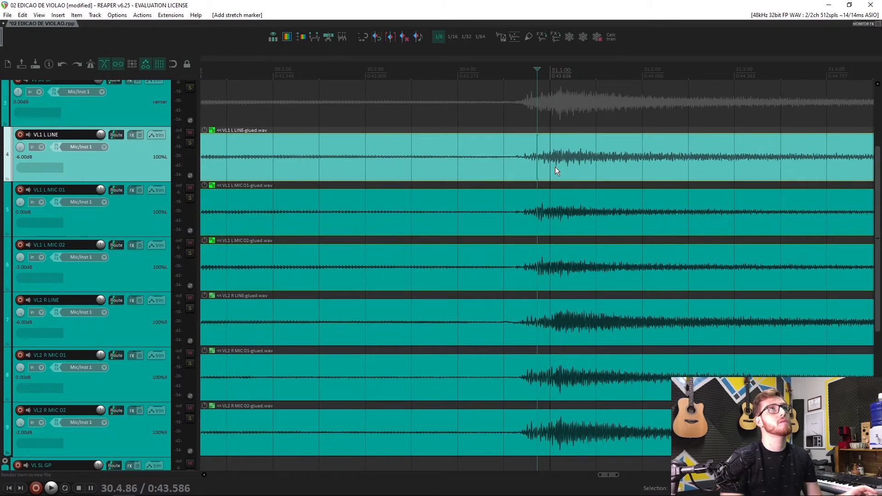
left_click(542, 207)
scroll(547, 207, "down", 7)
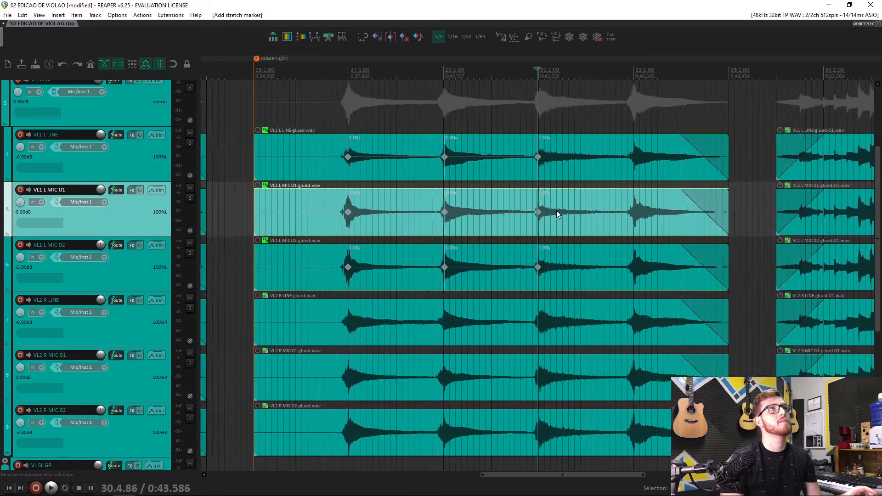
scroll(589, 205, "up", 8)
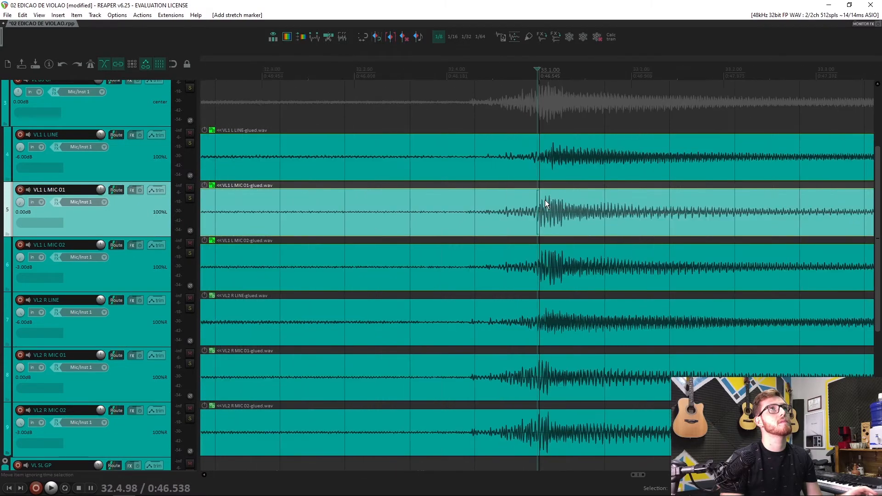
scroll(545, 197, "down", 7)
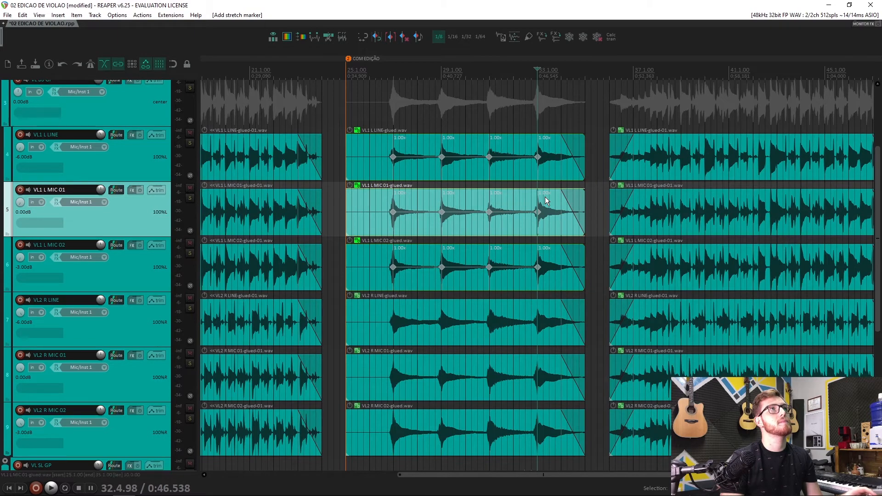
Step: Add stretch markers to the grouped VL2 R clips at the first strum near 27.1 and the second strum near 29.1
left_click(394, 325)
scroll(480, 321, "up", 6)
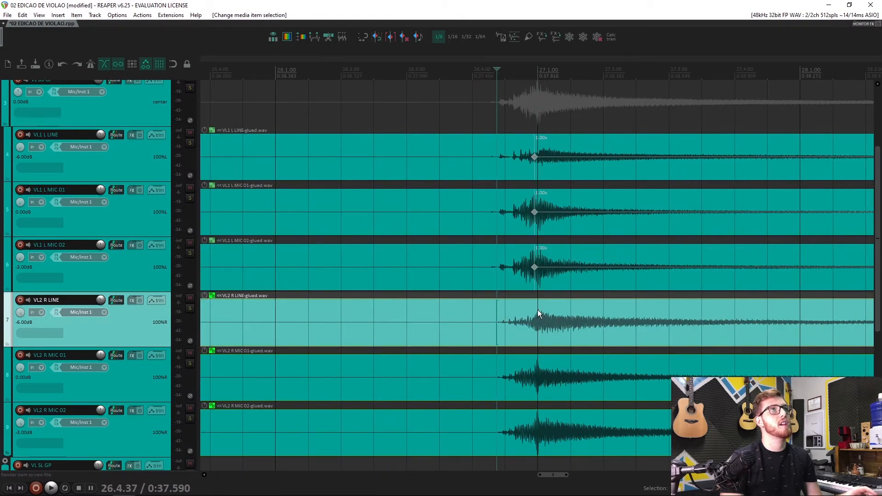
key("shift+w")
scroll(539, 309, "down", 4)
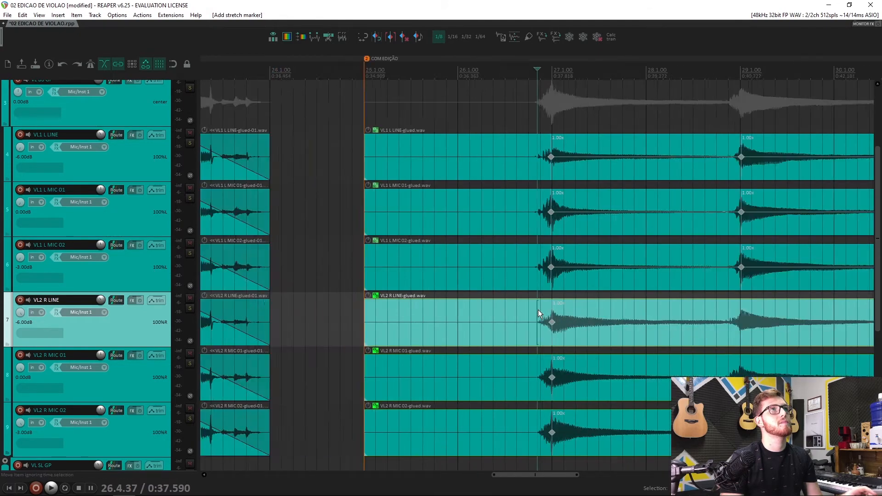
left_click(679, 317)
scroll(679, 317, "up", 7)
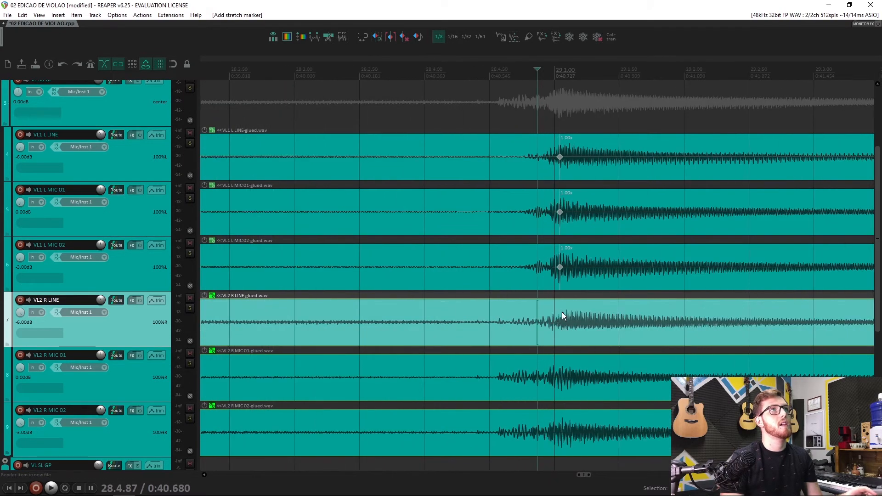
key("shift+w")
scroll(563, 313, "down", 7)
Step: Add stretch markers to the grouped VL2 R clips at the third and fourth strums, just after 31.1 and just after 33.1
left_click(587, 317)
scroll(563, 320, "up", 7)
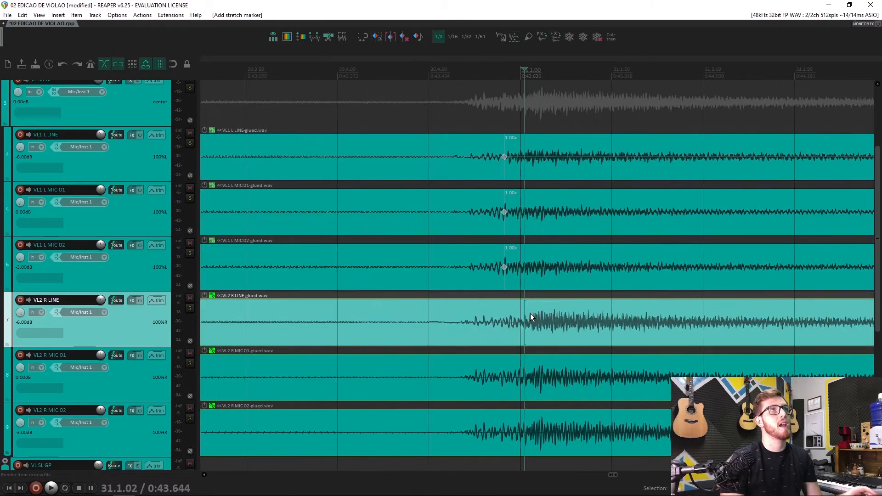
scroll(509, 336, "down", 2)
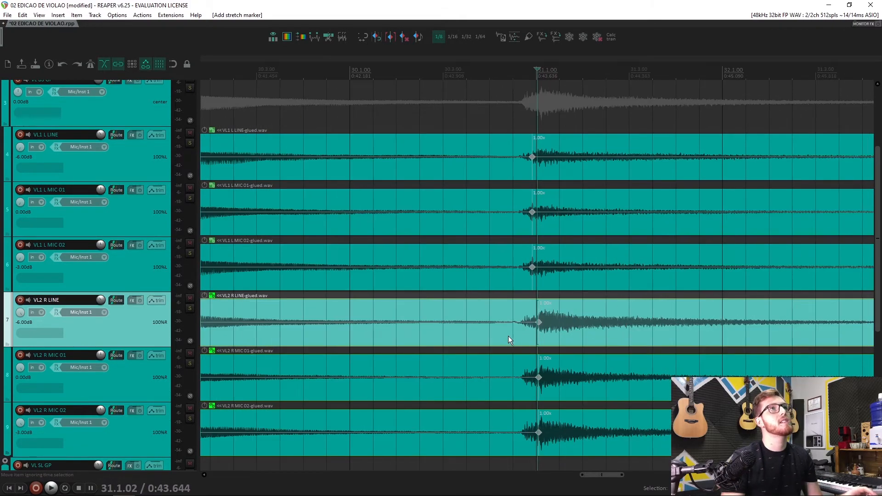
scroll(510, 335, "down", 2)
left_click(671, 310)
scroll(668, 310, "up", 2)
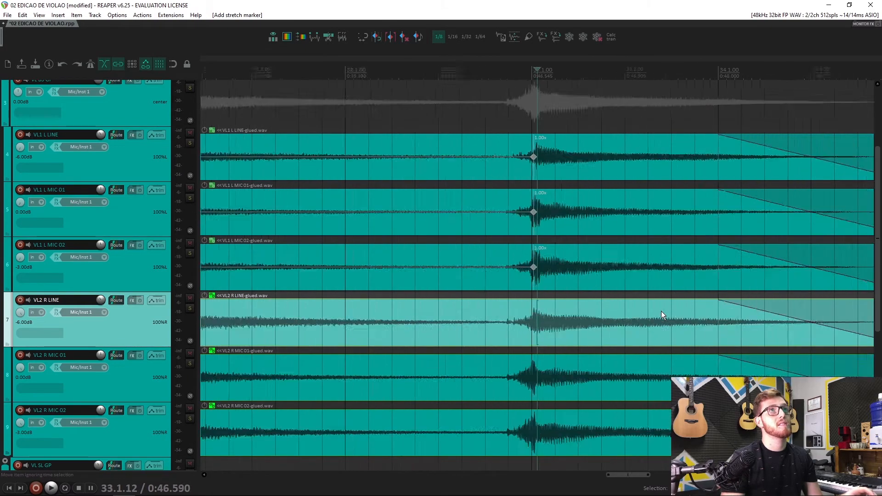
scroll(671, 310, "up", 3)
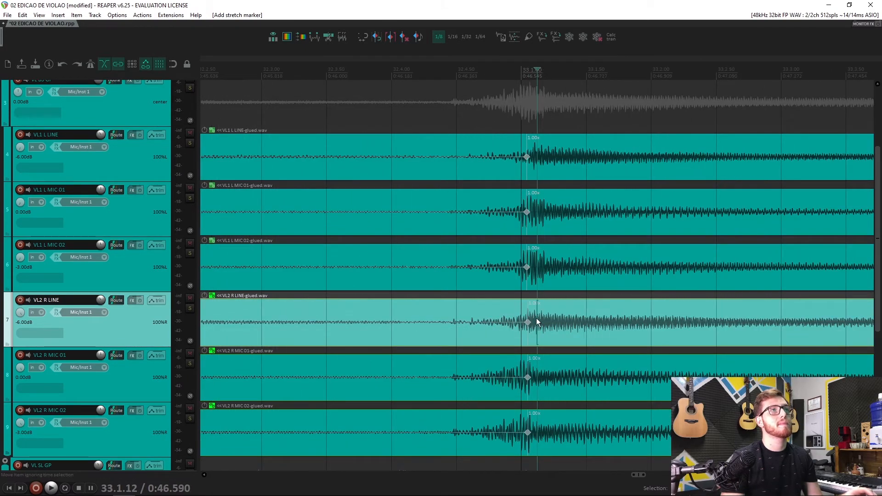
scroll(533, 317, "down", 3)
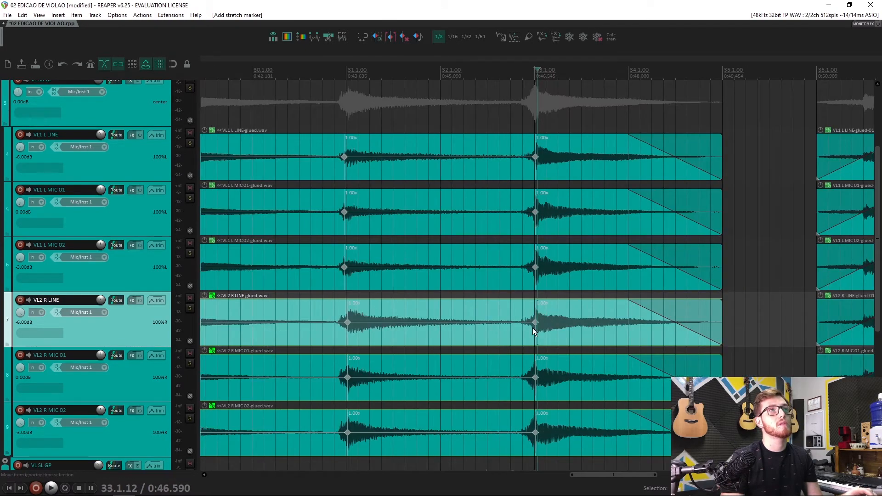
scroll(533, 327, "down", 3)
scroll(524, 337, "down", 2)
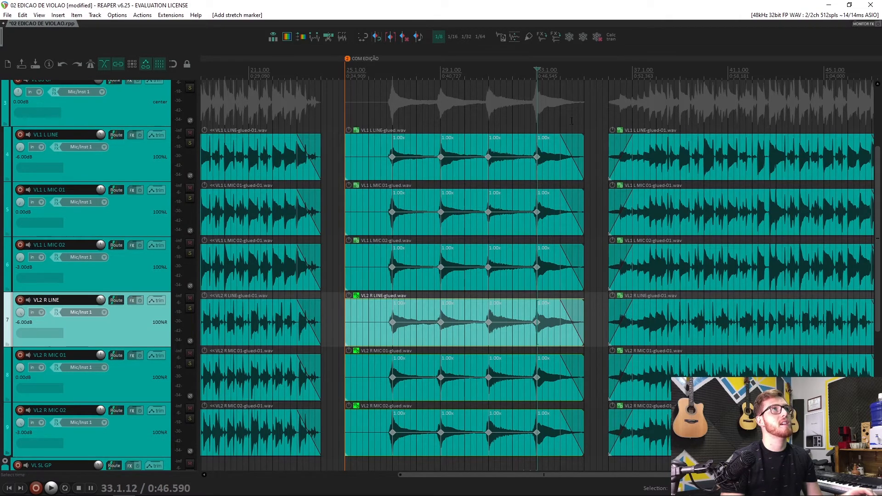
Step: Add stretch markers to the grouped VL3 SOLO clips at the first three note attacks, near 30.4, near 31.1 and between 31.2 and 31.3
scroll(877, 193, "down", 1)
left_click_drag(876, 193, 878, 290)
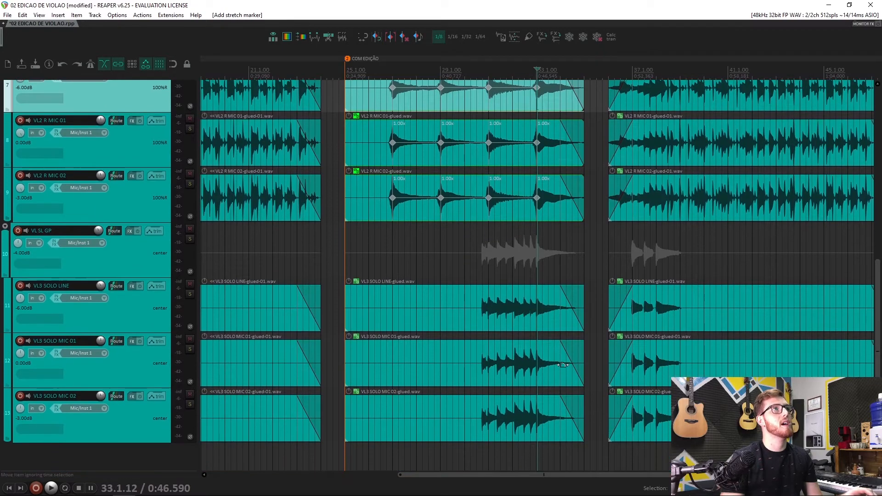
left_click(487, 311)
scroll(487, 311, "up", 3)
scroll(487, 315, "up", 2)
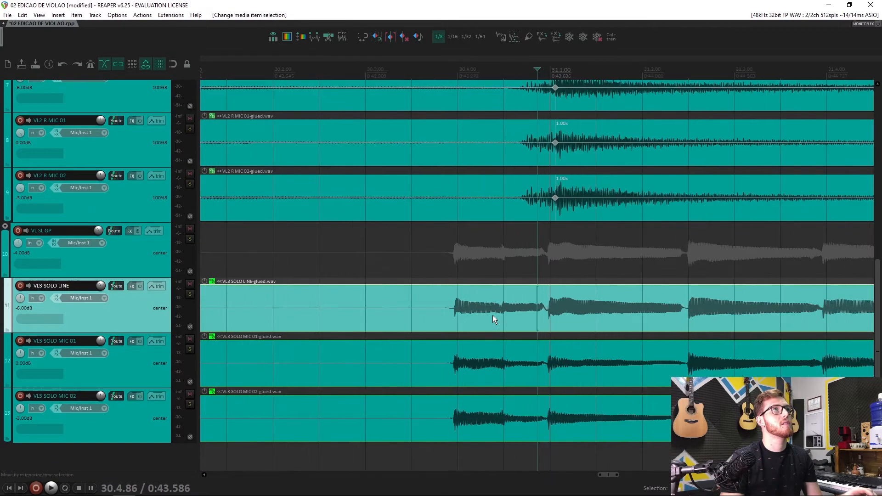
key("shift+w")
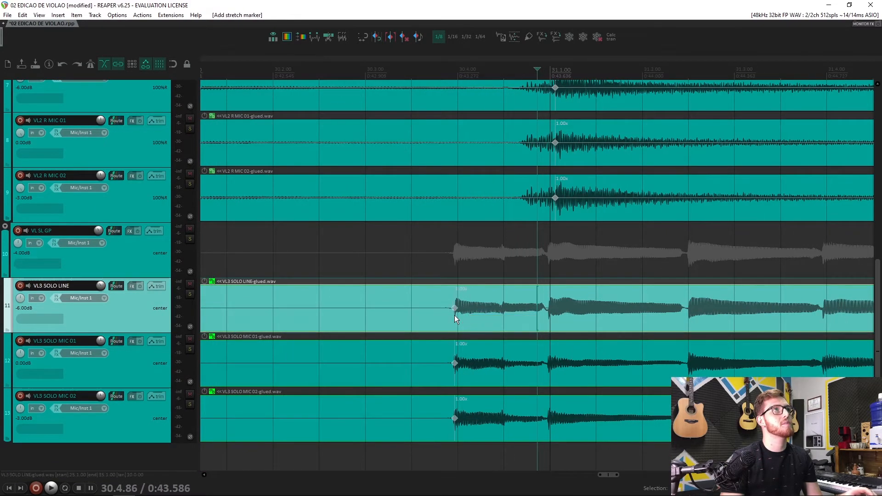
key("shift+w")
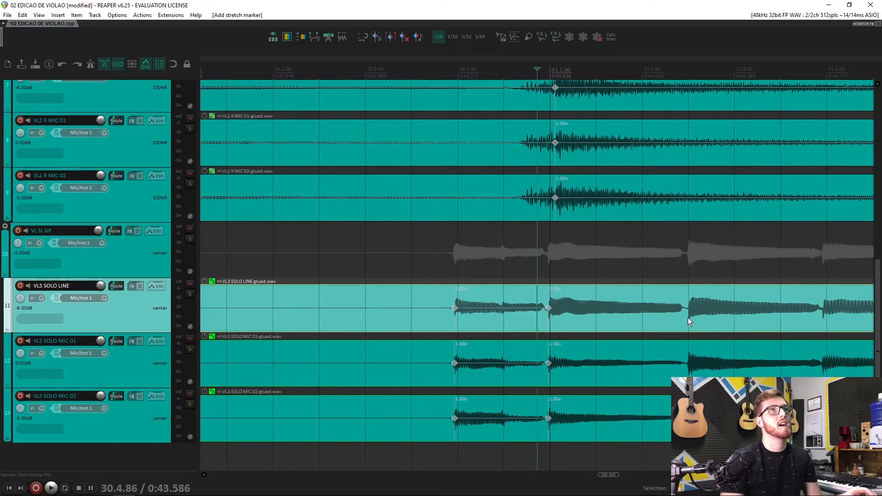
key("shift+w")
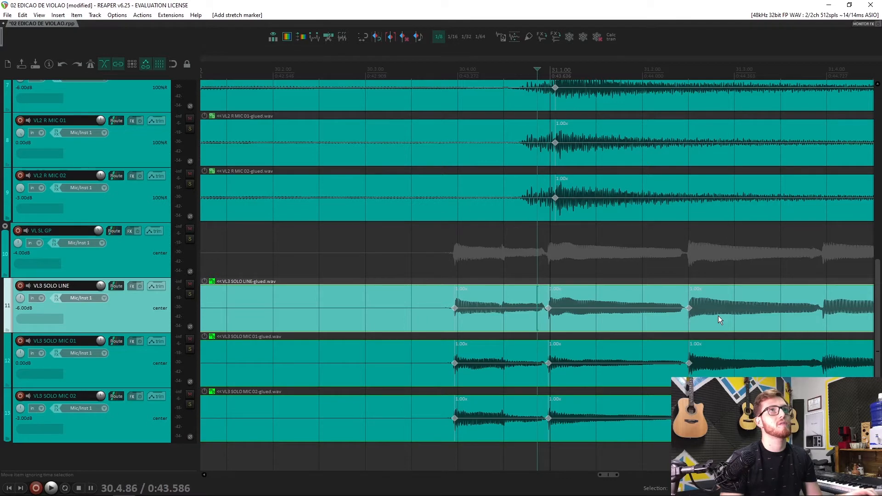
Step: Add stretch markers to the grouped VL3 SOLO clips at the next three note attacks, near 31.4, midway between 32.1 and 32.2, and near 32.3
scroll(665, 349, "left", 2)
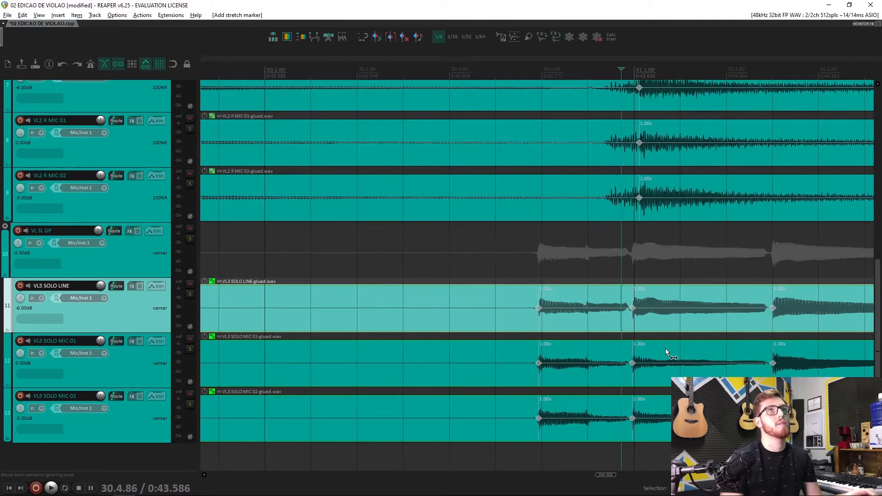
scroll(665, 348, "right", 10)
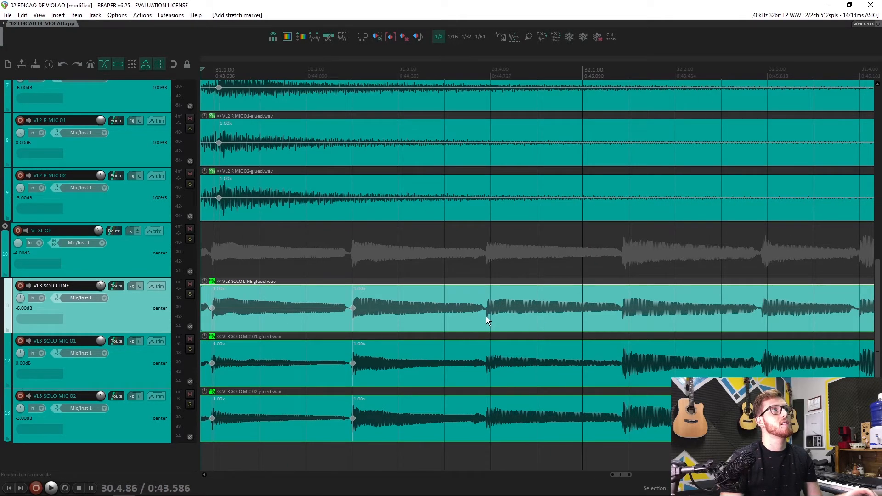
key("shift+w")
key("shift+w")
key("shift+w")
scroll(764, 315, "right", 2)
scroll(762, 317, "right", 2)
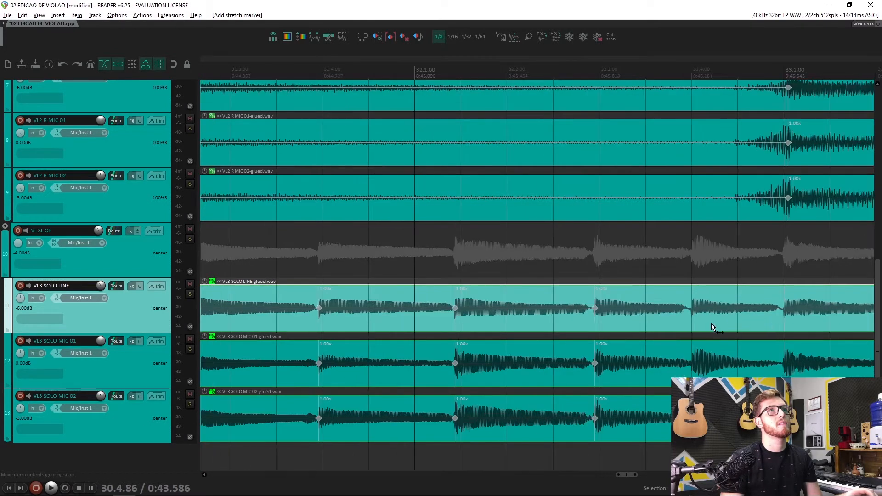
Step: Add stretch markers to the grouped VL3 SOLO clips at the last two note attacks, near 32.4 and 33.1
scroll(691, 316, "right", 6)
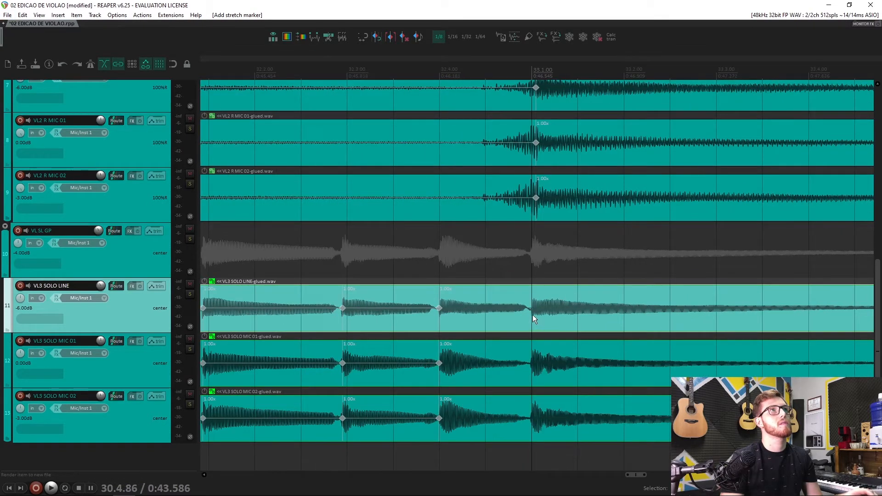
key("shift+w")
scroll(532, 317, "down", 6)
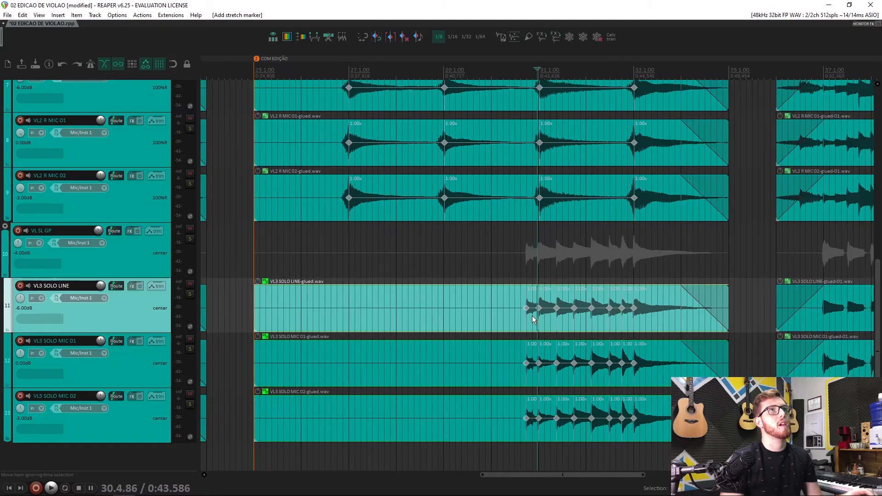
scroll(532, 316, "down", 3)
left_click_drag(878, 318, 879, 223)
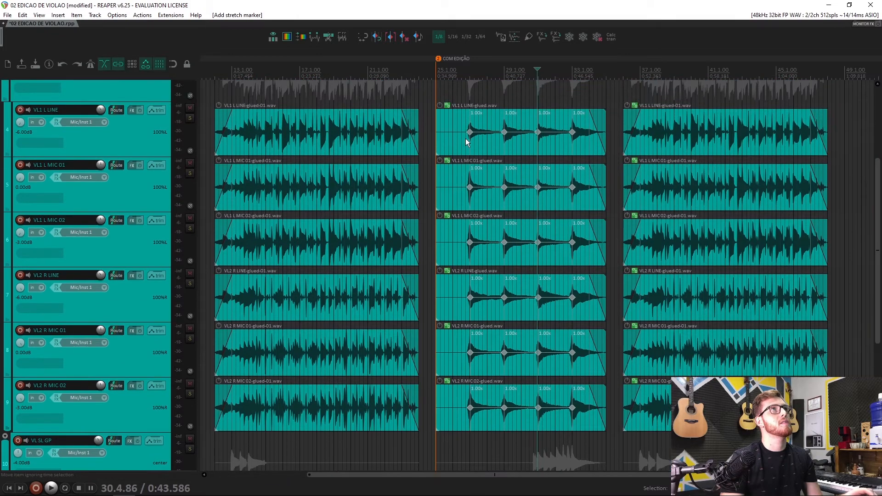
left_click_drag(876, 260, 874, 235)
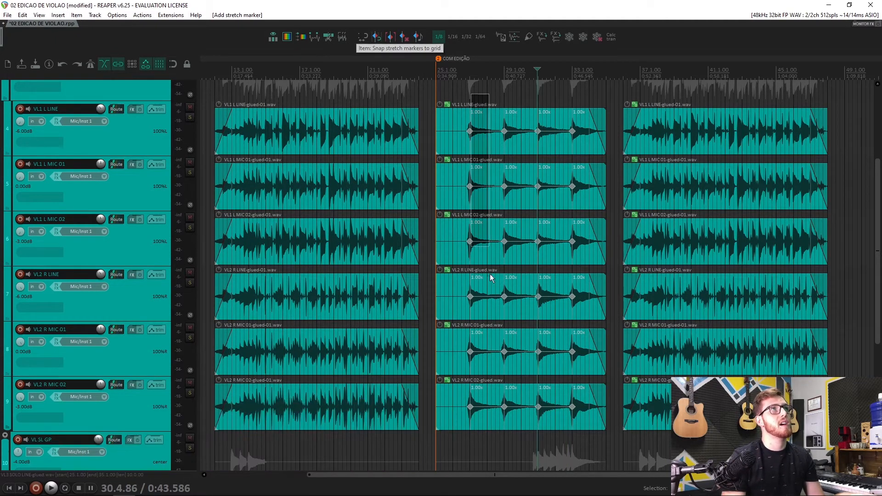
left_click_drag(483, 404, 481, 423)
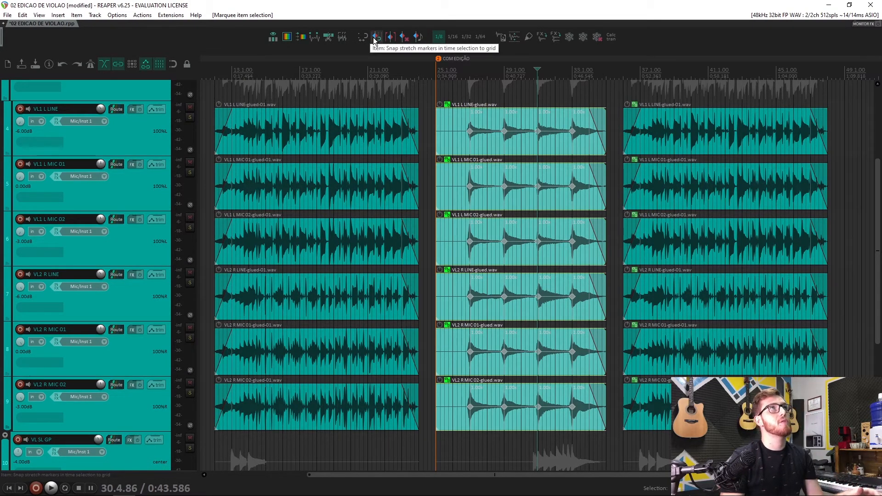
left_click_drag(466, 82, 536, 83)
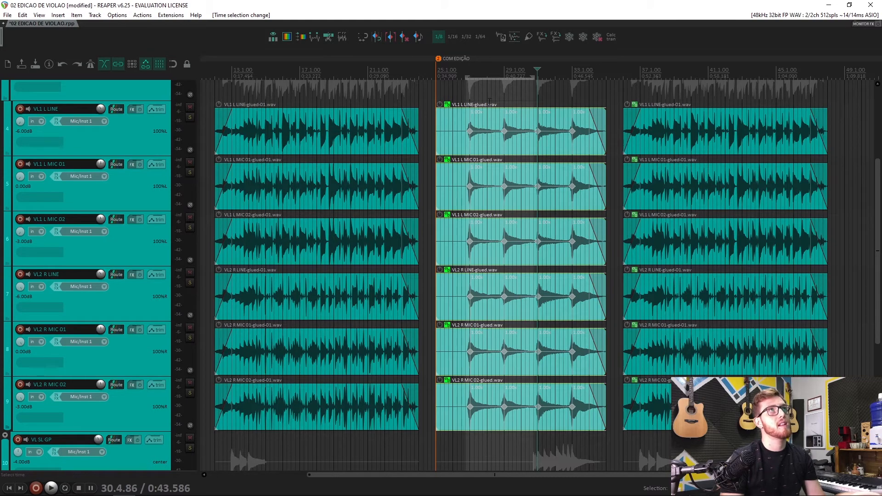
left_click(468, 92)
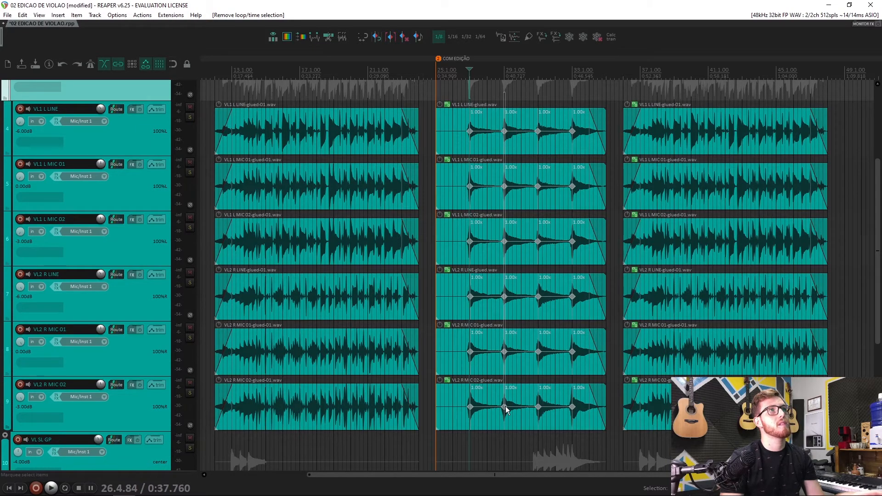
Step: Select all VL1, VL2 and VL3 guitar clips at the COM EDIÇÃO marker and snap their stretch markers to the 1/8 grid
left_click_drag(506, 467, 509, 459)
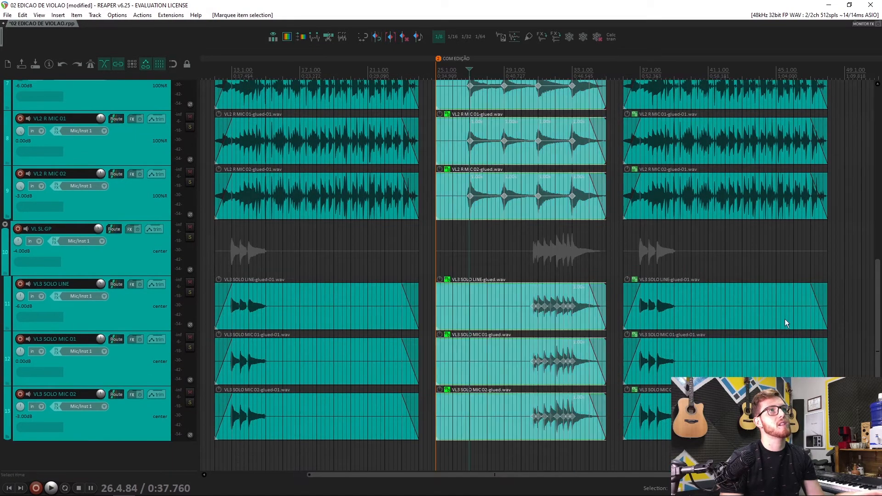
left_click_drag(879, 299, 879, 182)
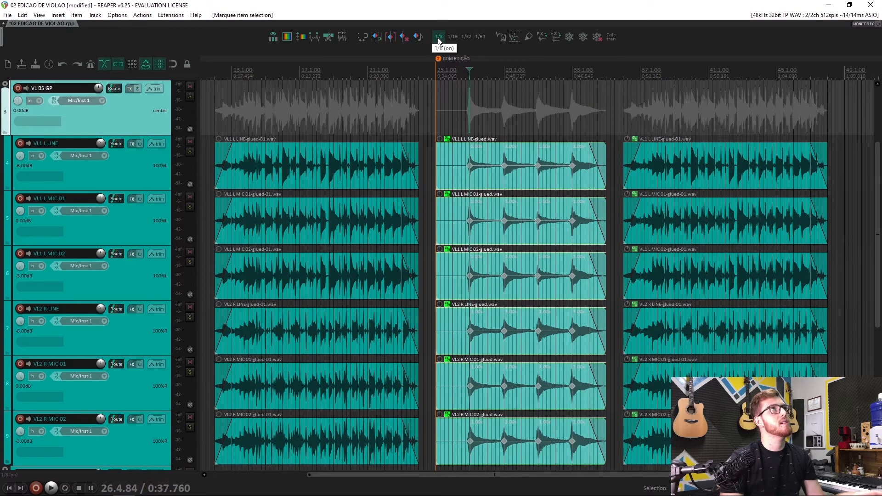
scroll(532, 124, "left", 3)
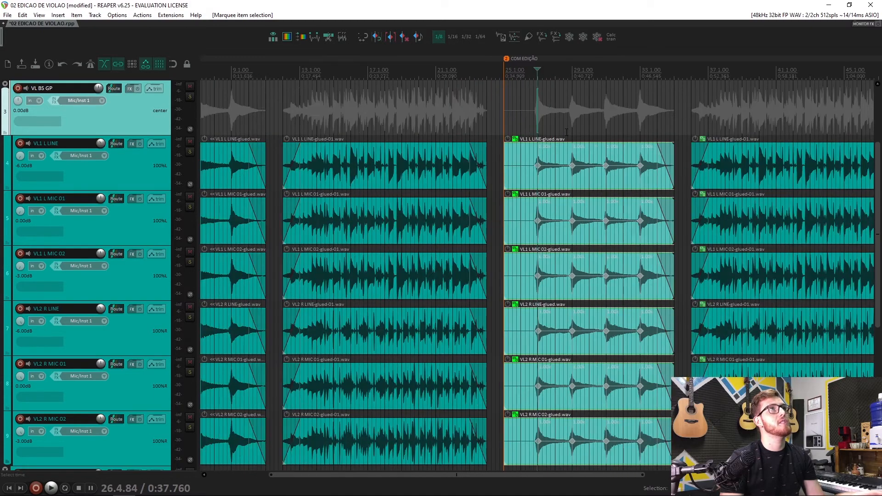
left_click(363, 37)
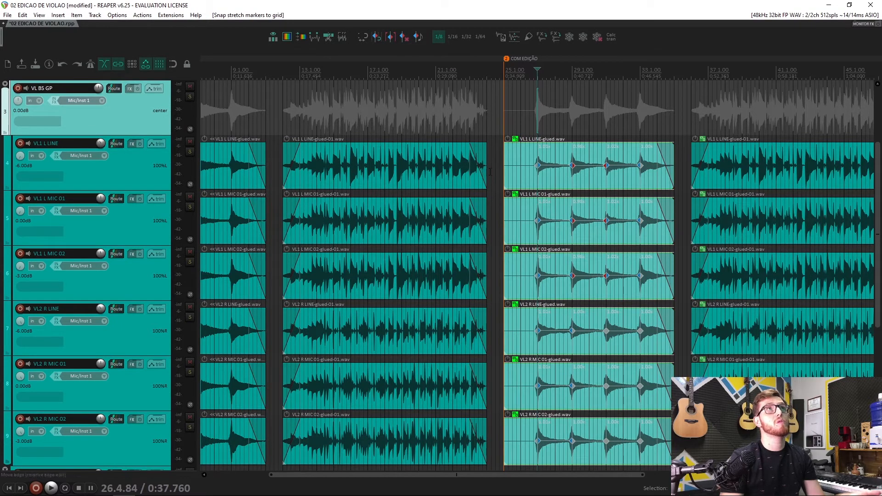
Step: Examine how the stretch markers on the VL1 L and VL2 R clips line up with the grid
left_click(539, 177)
scroll(538, 177, "up", 8)
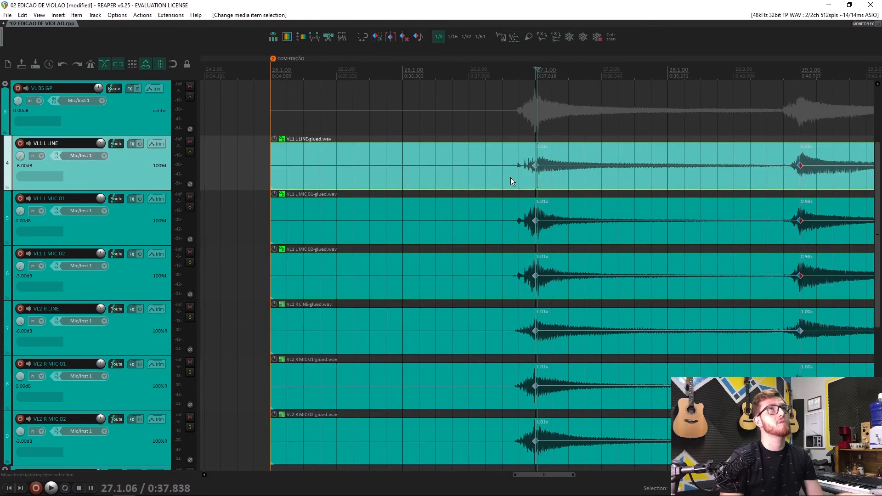
left_click(499, 215)
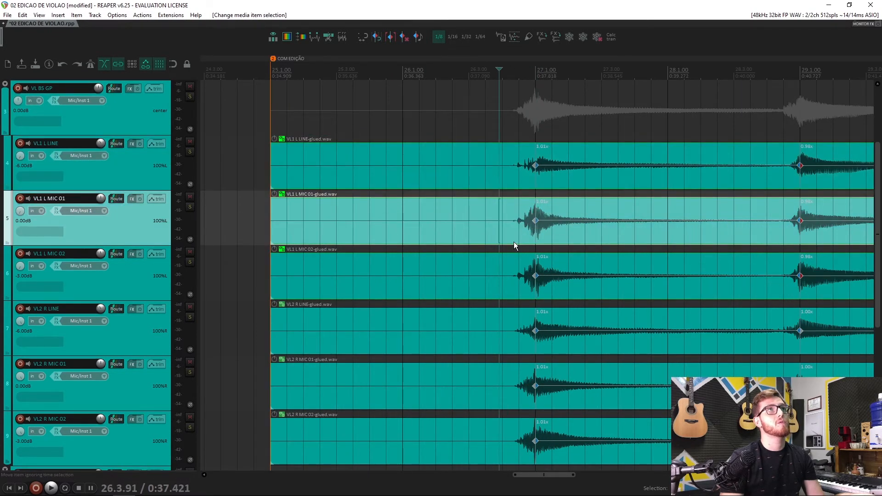
scroll(512, 270, "down", 3)
scroll(541, 275, "down", 3)
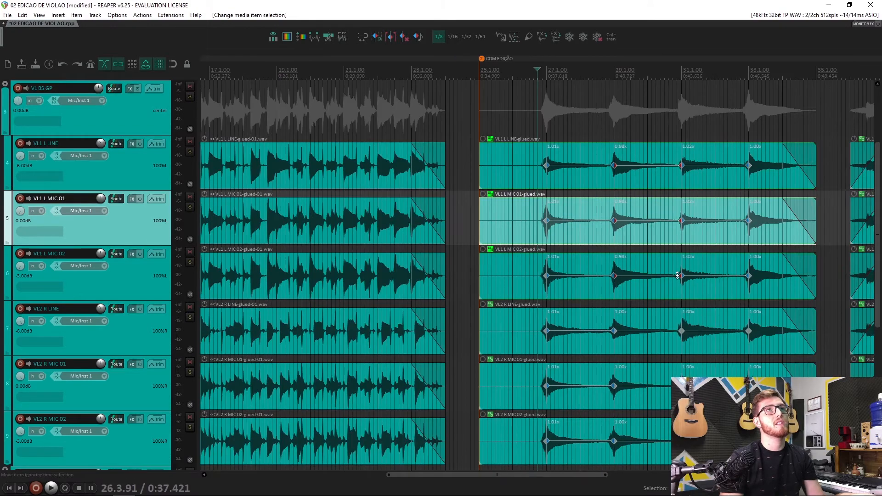
Step: Examine how the stretch markers on the VL2 R and VL3 SOLO clips line up with the grid
scroll(872, 231, "down", 3)
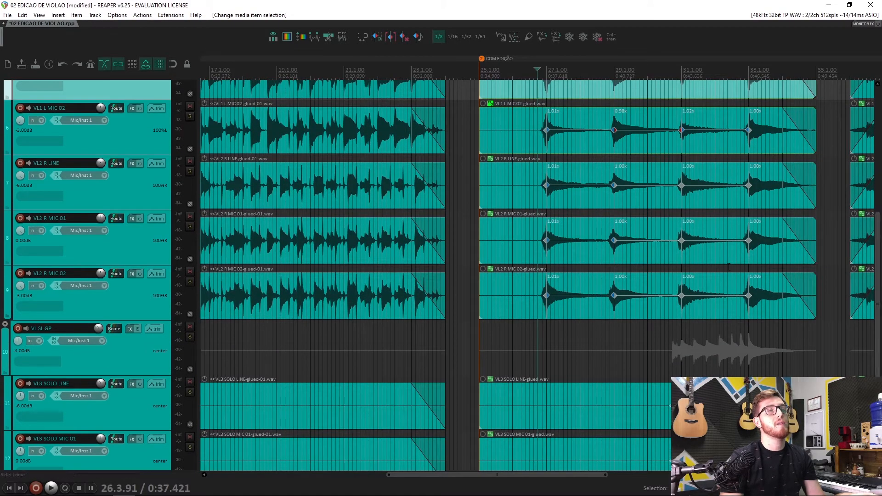
left_click(679, 308)
scroll(626, 304, "up", 4)
scroll(556, 301, "up", 3)
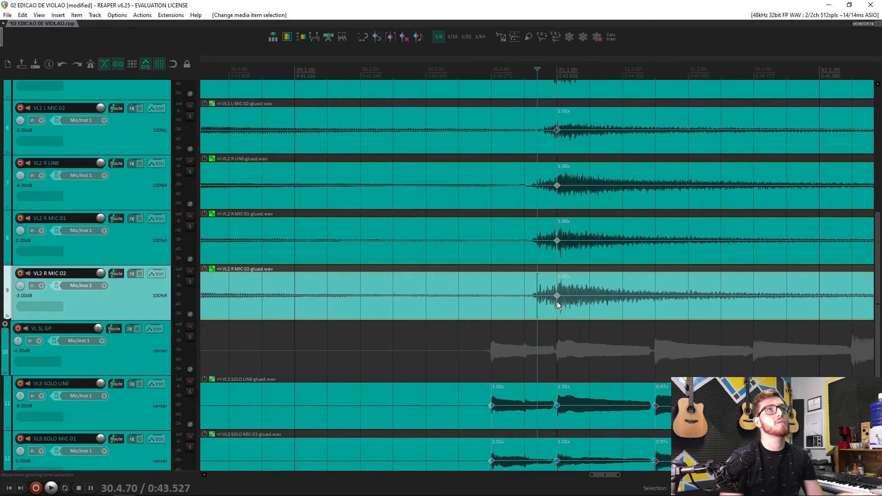
scroll(557, 248, "down", 4)
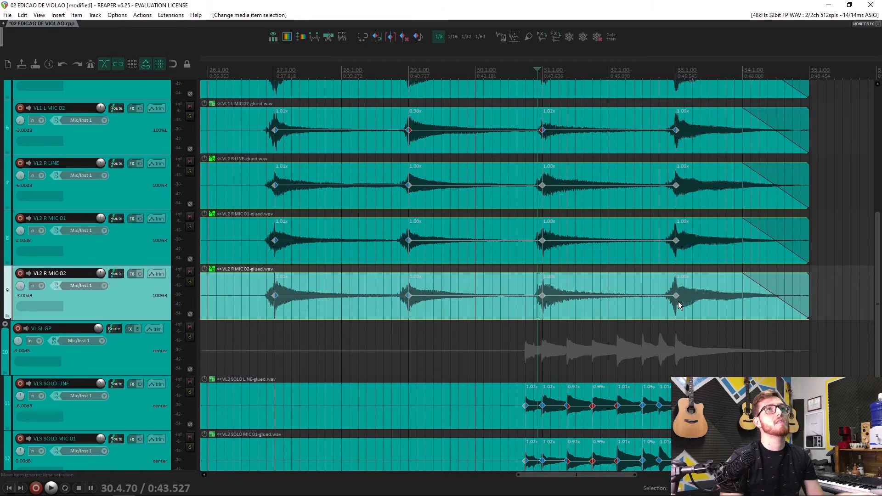
scroll(682, 303, "down", 4)
scroll(877, 285, "down", 3)
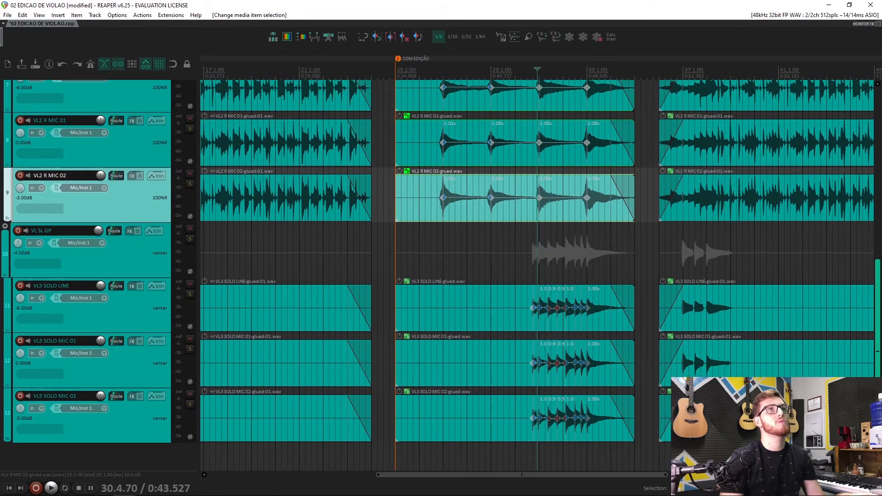
Step: Play the snapped guitar clips from the COM EDIÇÃO marker to check their timing
scroll(537, 276, "up", 6)
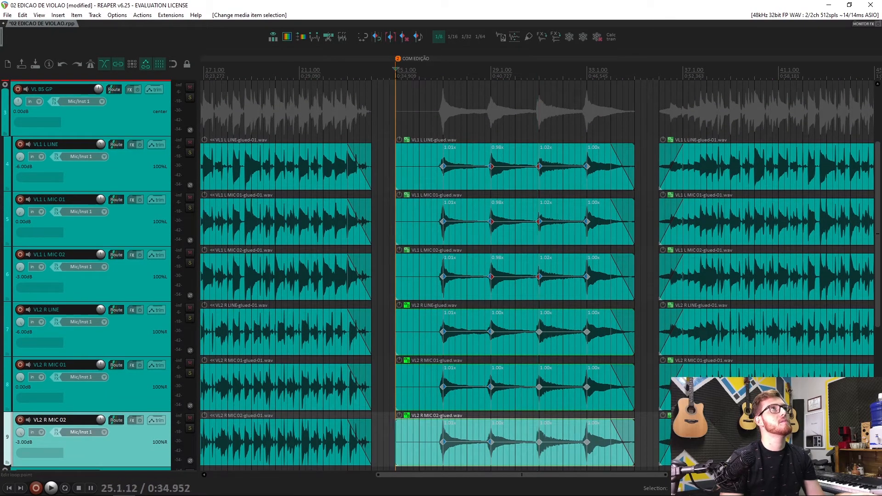
key("space")
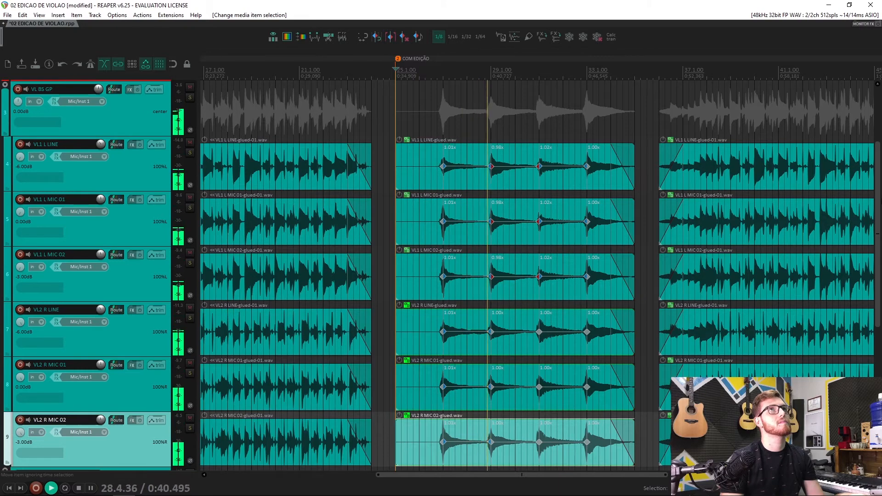
scroll(476, 237, "down", 3)
scroll(536, 276, "down", 2)
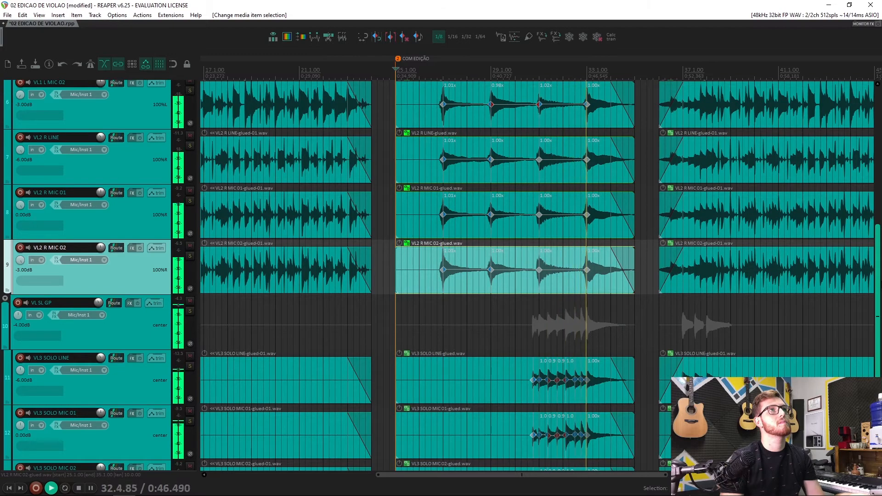
scroll(536, 276, "up", 7)
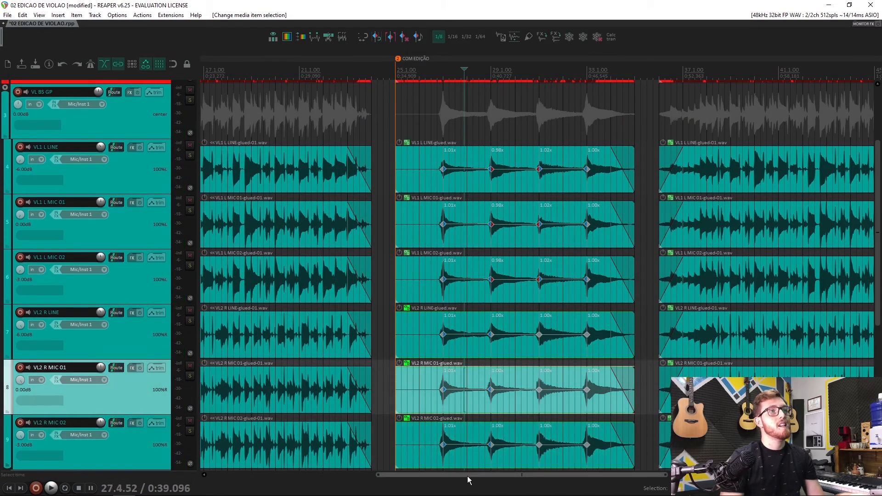
Step: Select the nine VL1, VL2 and VL3 guitar clips directly after the COM EDIÇÃO marker and glue them
left_click_drag(467, 476, 498, 476)
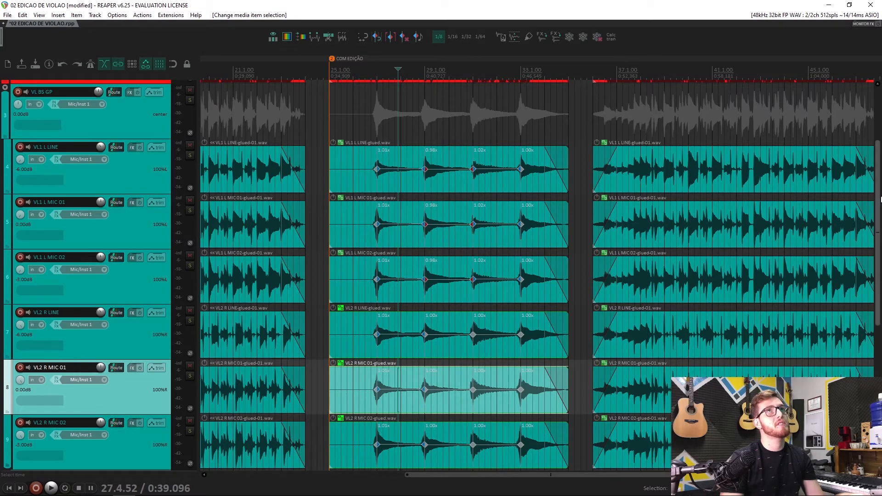
left_click_drag(877, 205, 880, 314)
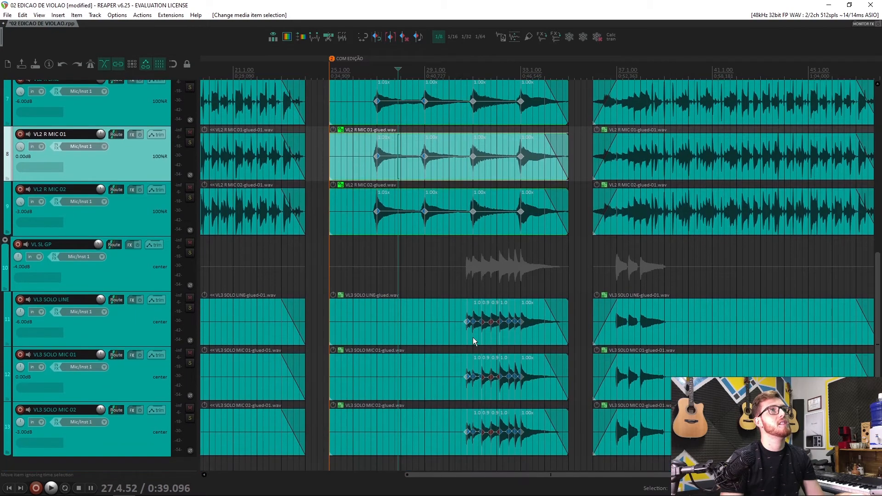
left_click(475, 342)
left_click_drag(878, 348, 879, 283)
scroll(485, 305, "down", 4)
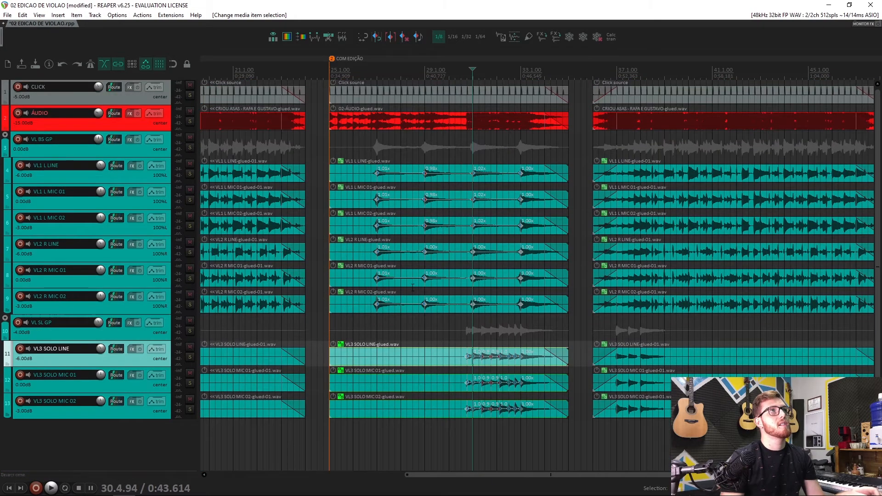
left_click_drag(500, 435, 441, 140)
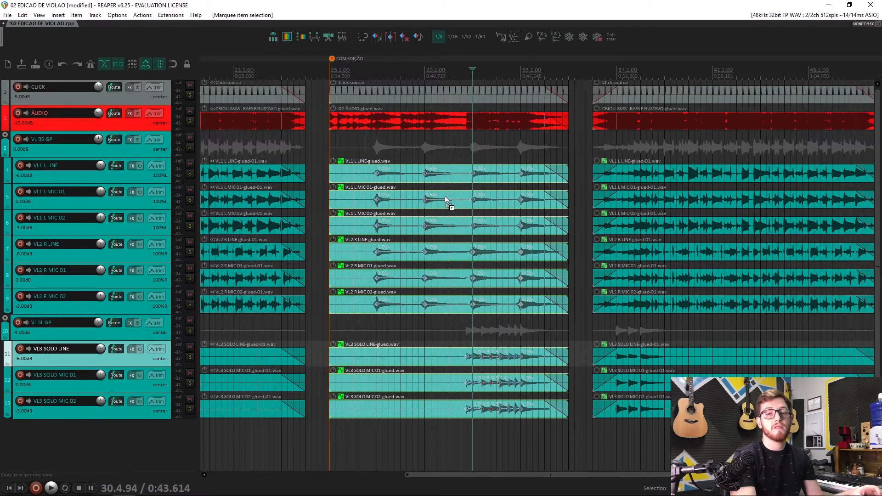
key("ctrl+g")
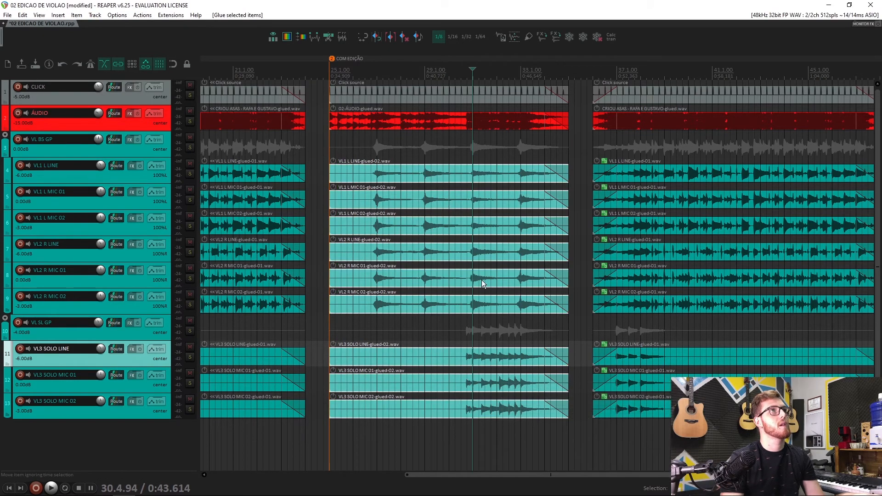
Step: Add stretch markers to the grouped VL1 L clips of the second COM EDIÇÃO section near 37.2, 37.3 and 37.4
left_click(611, 326)
scroll(651, 311, "down", 2)
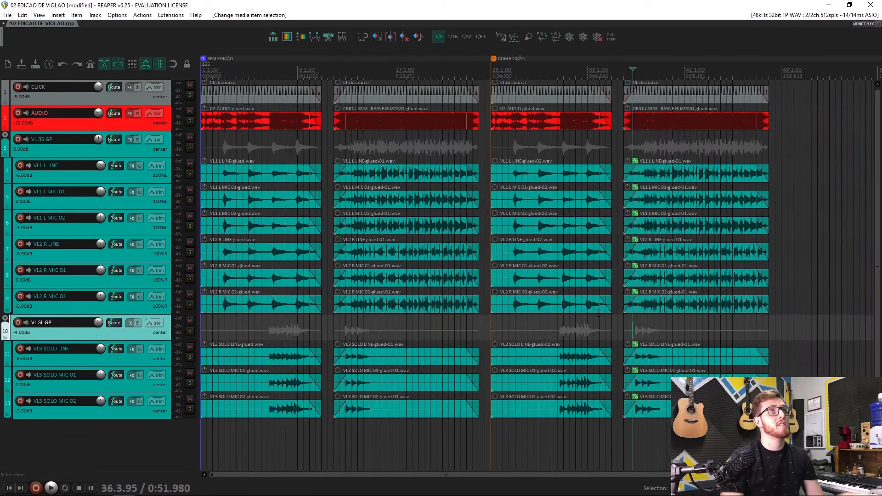
scroll(651, 307, "up", 3)
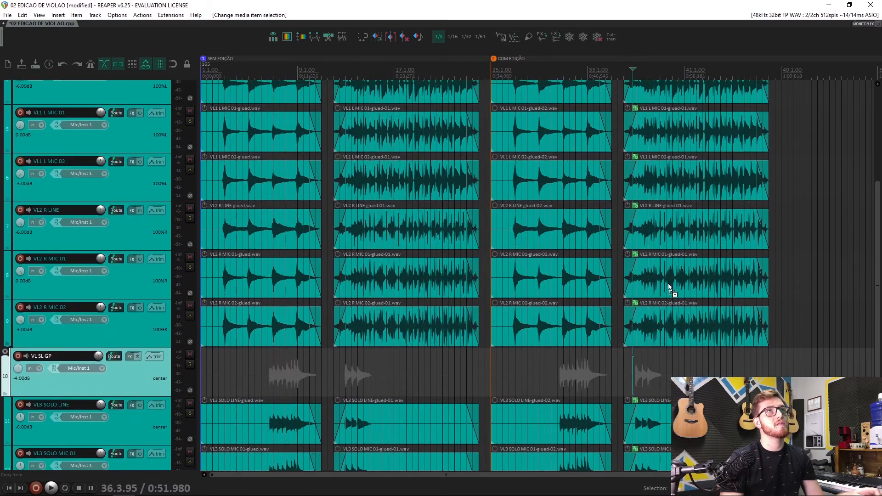
scroll(813, 252, "up", 3)
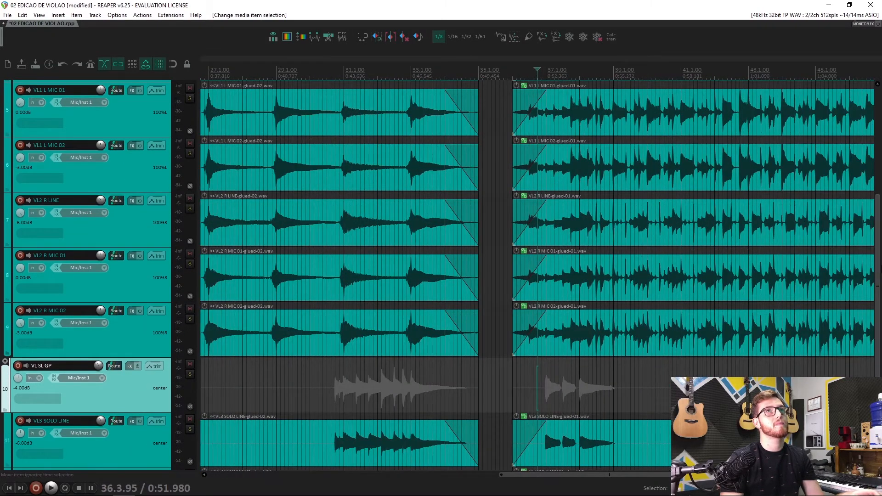
scroll(579, 203, "up", 3)
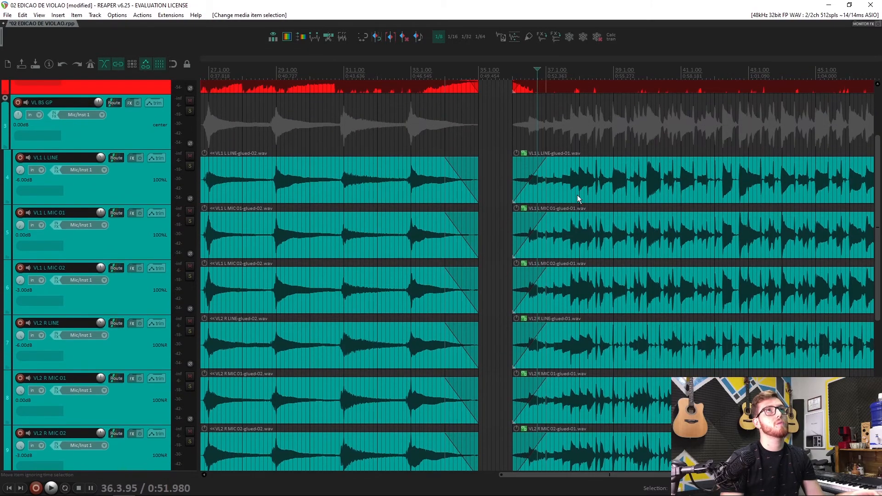
left_click(578, 202)
scroll(547, 188, "up", 6)
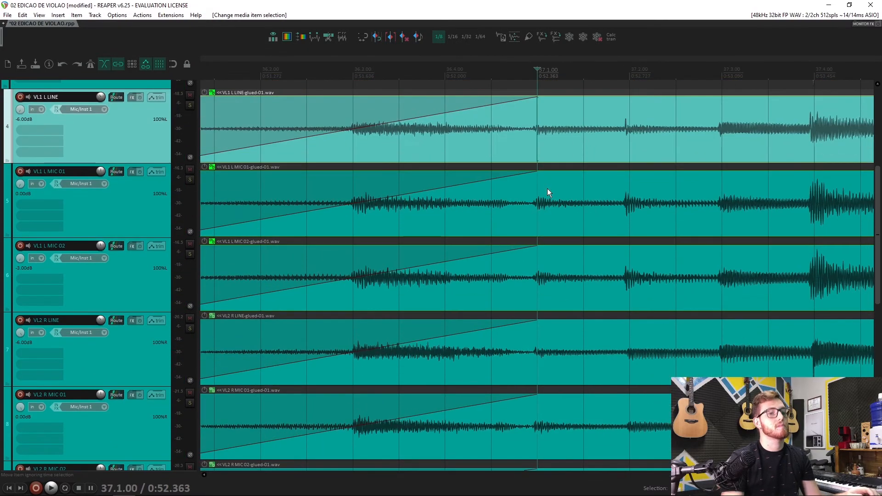
left_click(508, 128)
scroll(716, 136, "right", 10)
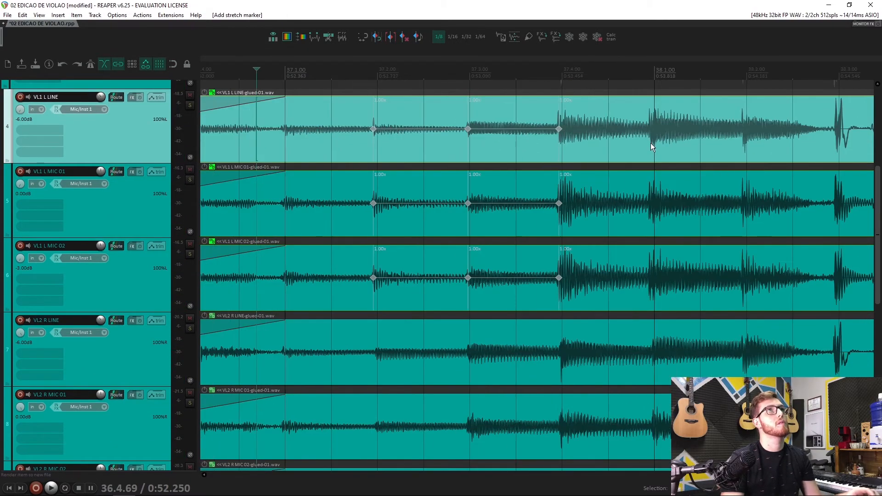
Step: Add stretch markers to the grouped VL1 L clips at each strum and note attack from 38.1 to 43.1
scroll(633, 100, "right", 6)
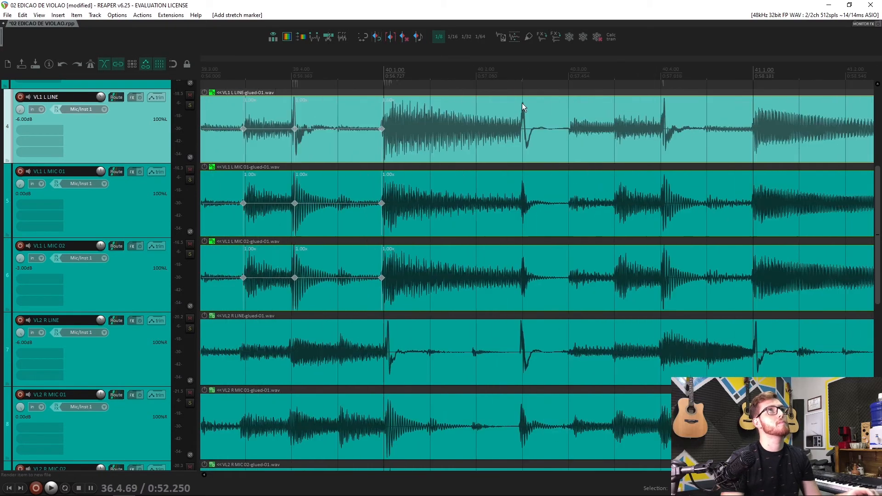
scroll(735, 136, "right", 6)
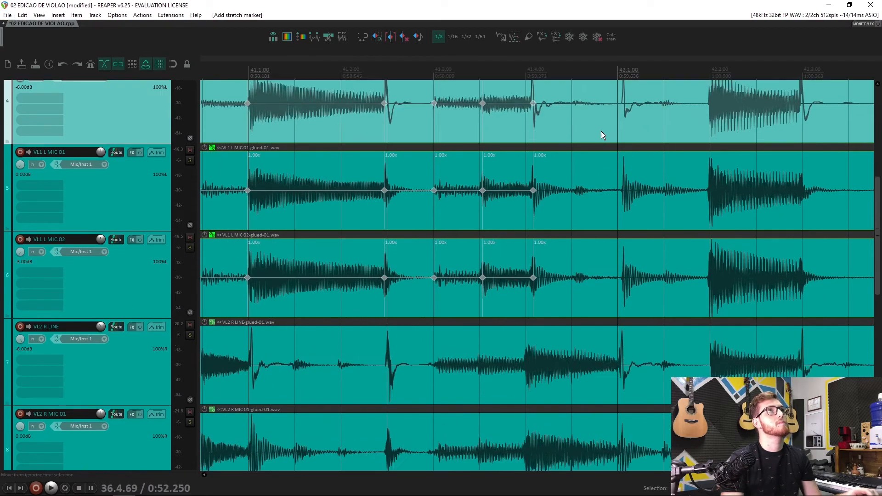
scroll(566, 166, "up", 3)
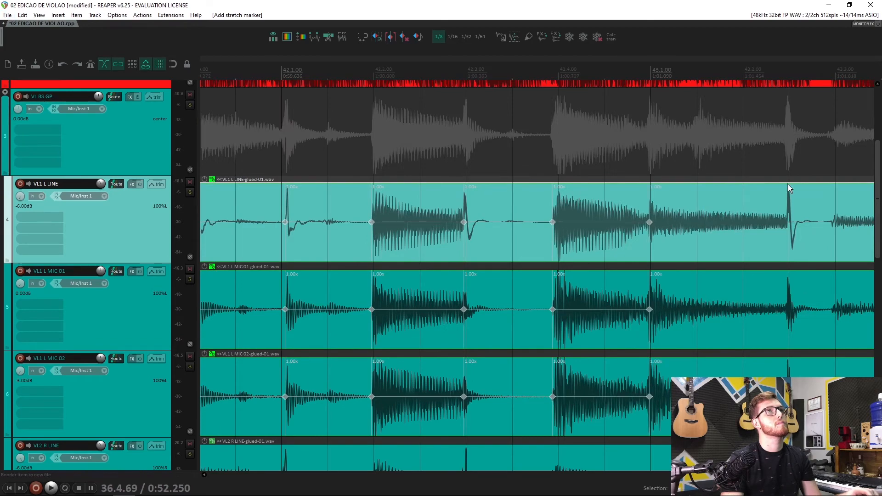
Step: Add stretch markers to the grouped VL1 L clips at the attacks after 43.1, through 46.1
scroll(547, 228, "right", 4)
scroll(682, 211, "right", 3)
scroll(660, 225, "right", 2)
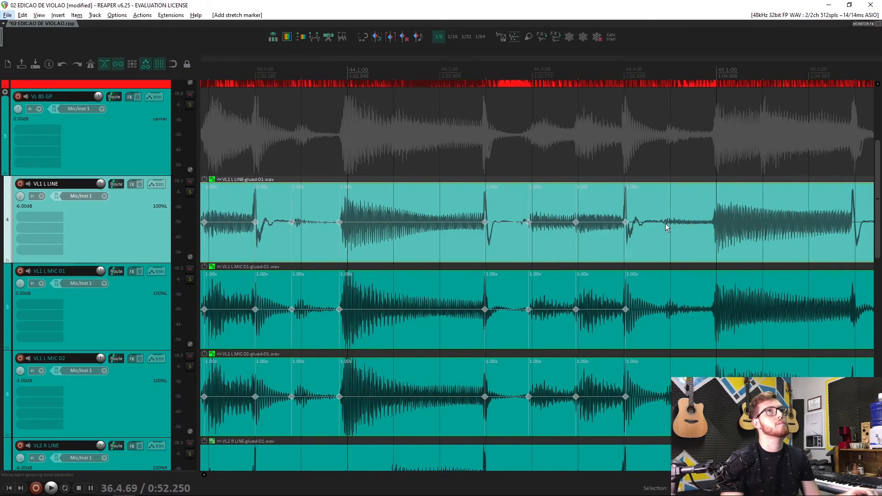
scroll(713, 216, "right", 4)
scroll(664, 222, "left", 10)
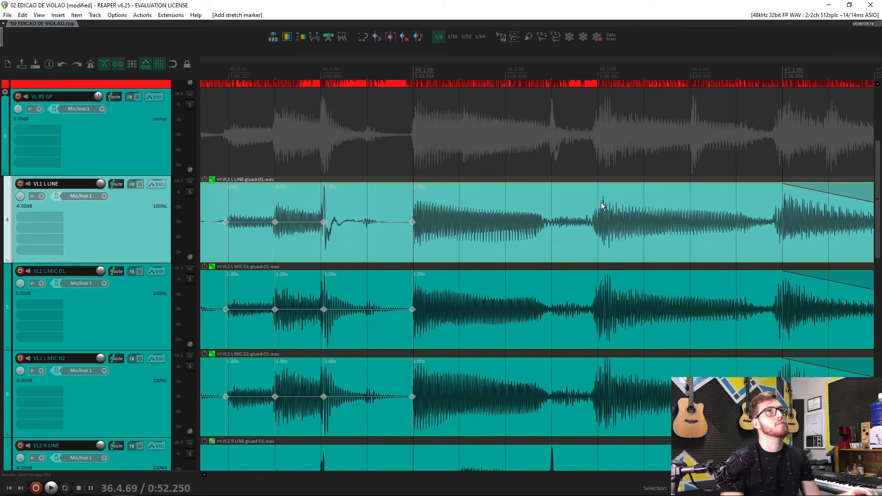
Step: Add stretch markers to the grouped VL2 R clips at the attacks on each beat from 37.1 to 38.1
scroll(602, 195, "up", 1)
scroll(622, 231, "down", 6)
left_click(552, 227)
scroll(552, 227, "up", 6)
left_click_drag(455, 182, 448, 183)
left_click(453, 211, "ctrl+alt")
left_click(454, 138, "ctrl+alt")
left_click(520, 218, "ctrl+alt")
left_click(586, 211, "ctrl+alt")
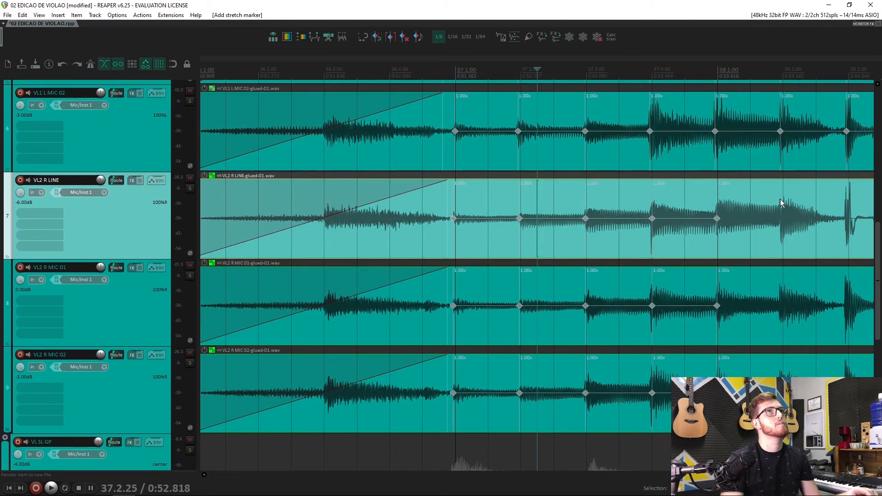
Step: Add stretch markers to the grouped VL2 R clips at the note attacks from 38.2 to 39.4
left_click(780, 200, "ctrl+alt")
left_click(846, 205, "ctrl+alt")
scroll(846, 207, "right", 4)
left_click(377, 219, "ctrl+alt")
left_click(476, 211, "ctrl+alt")
left_click(599, 217, "ctrl+alt")
left_click(637, 212, "ctrl+alt")
left_click(671, 207, "ctrl+alt")
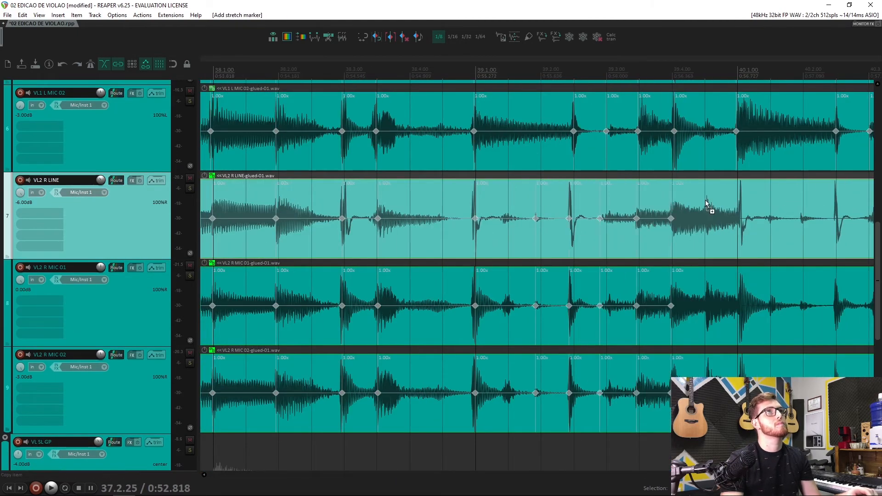
Step: Add stretch markers to the grouped VL2 R clips at the attacks after 39.4, up to just past 41.1
left_click(801, 214, "ctrl+alt")
left_click(835, 212, "ctrl+alt")
scroll(834, 213, "right", 3)
left_click(537, 213, "ctrl+alt")
left_click(566, 210, "ctrl+alt")
left_click(599, 206, "ctrl+alt")
left_click(666, 210, "ctrl+alt")
left_click(694, 212, "ctrl+alt")
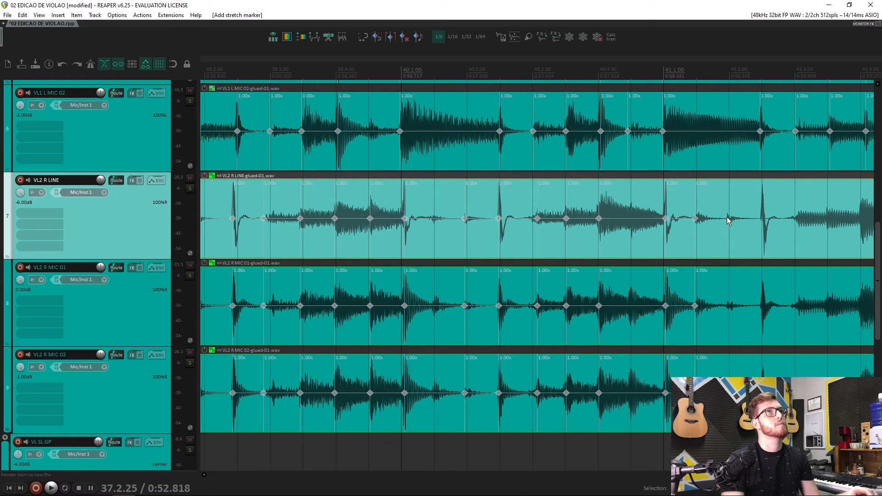
Step: Add stretch markers to the grouped VL2 R clips at the note attacks from 41.2 to 42.4
left_click(860, 214, "ctrl+alt")
scroll(860, 214, "right", 5)
left_click(474, 203, "ctrl+alt")
left_click(508, 209, "ctrl+alt")
left_click(536, 215, "ctrl+alt")
left_click(571, 215, "ctrl+alt")
left_click(637, 213, "ctrl+alt")
left_click(699, 213, "ctrl+alt")
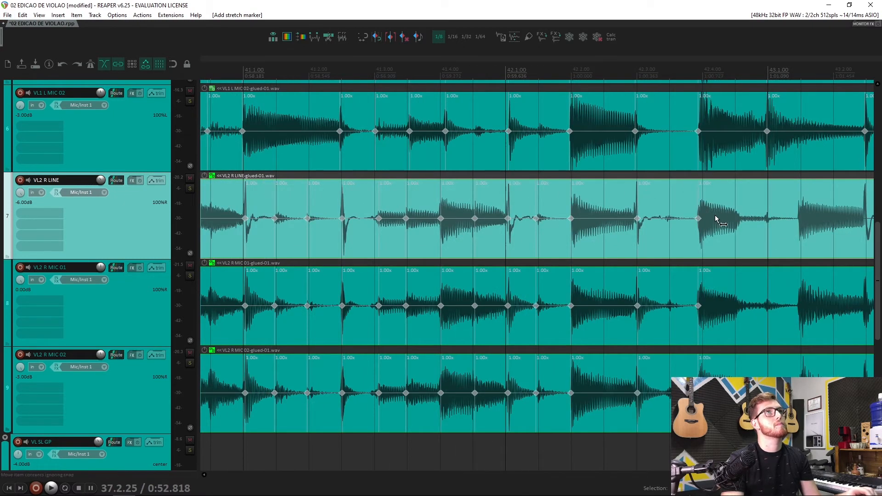
Step: Add stretch markers to the grouped VL2 R clips at the attacks between 43.1 and 44.4
left_click(698, 186, "ctrl+alt")
left_click(731, 185, "ctrl+alt")
left_click(765, 182, "ctrl+alt")
left_click(797, 181, "ctrl+alt")
scroll(797, 180, "right", 4)
left_click(493, 188, "ctrl+alt")
left_click(526, 185, "ctrl+alt")
left_click(559, 184, "ctrl+alt")
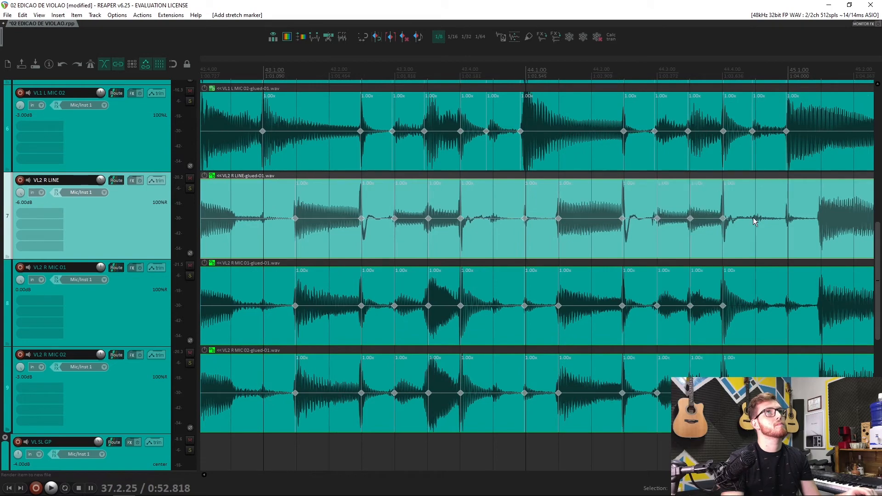
Step: Add stretch markers to the grouped VL2 R clips at the remaining attacks after 44.4, up to near 47.1
left_click(466, 196, "ctrl+alt")
left_click(500, 194, "ctrl+alt")
left_click(532, 193, "ctrl+alt")
left_click(566, 192, "ctrl+alt")
left_click(596, 201, "ctrl+alt")
left_click(629, 210, "ctrl+alt")
left_click(665, 206, "ctrl+alt")
left_click(728, 204, "ctrl+alt")
left_click(794, 205, "ctrl+alt")
left_click(829, 209, "ctrl+alt")
scroll(625, 240, "right", 3)
Step: Add stretch markers to the grouped VL3 SOLO clips of the second section at the note attacks starting at 37.1
scroll(625, 241, "down", 5)
scroll(574, 267, "down", 6)
left_click(529, 288)
scroll(532, 287, "up", 8)
left_click(536, 288, "ctrl+alt")
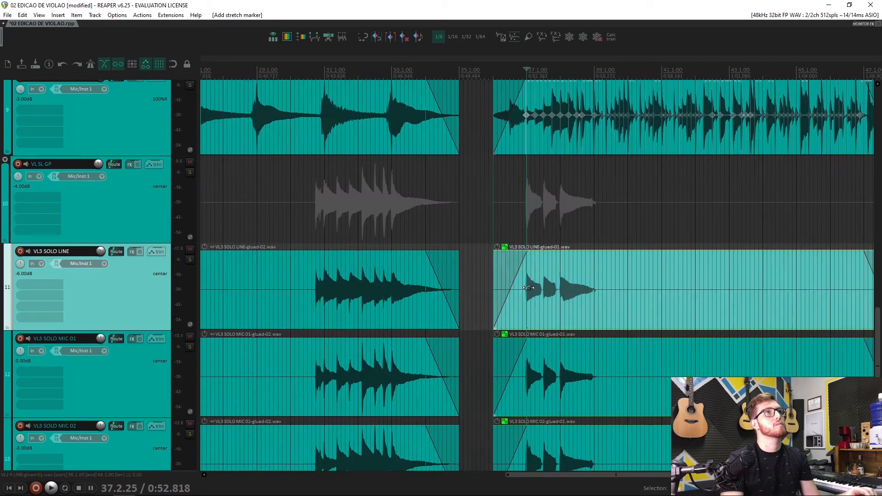
Step: Examine the stretch markers on the VL1 L and VL2 R clips against the attacks between 38.1 and 40.1
scroll(626, 289, "up", 6)
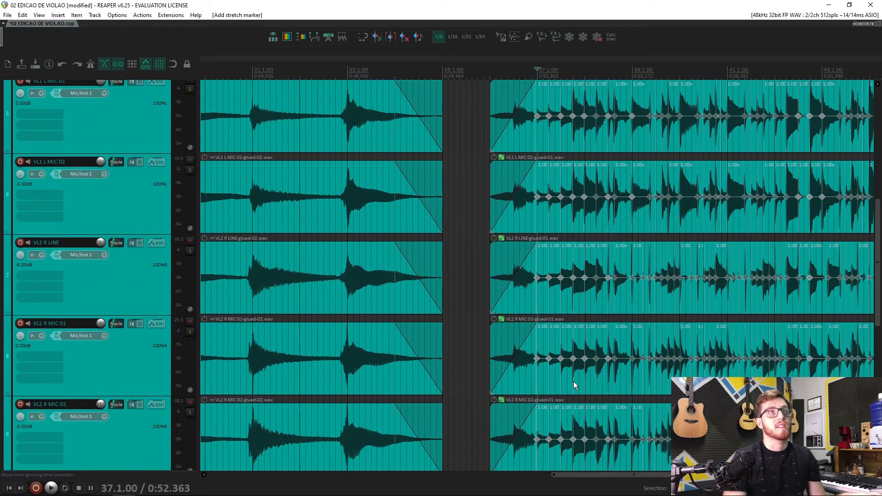
scroll(617, 345, "down", 3)
left_click_drag(876, 283, 879, 255)
left_click(583, 249)
scroll(584, 249, "up", 5)
scroll(592, 225, "up", 3)
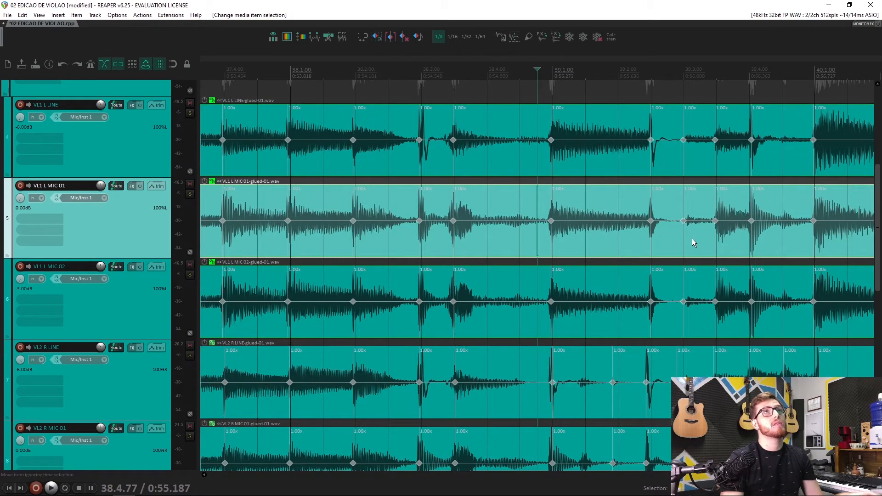
Step: Add a stretch marker to the grouped VL1 L clips about midway between 38.1 and 38.2
scroll(696, 238, "down", 3)
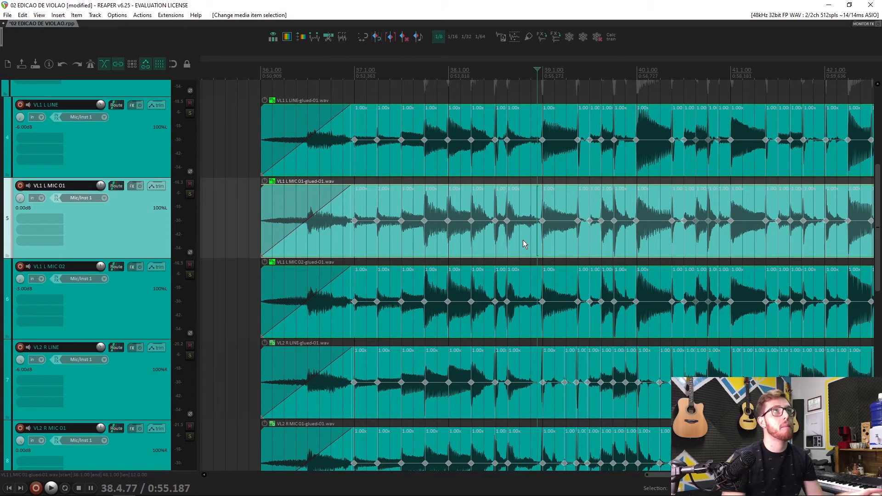
scroll(461, 234, "up", 3)
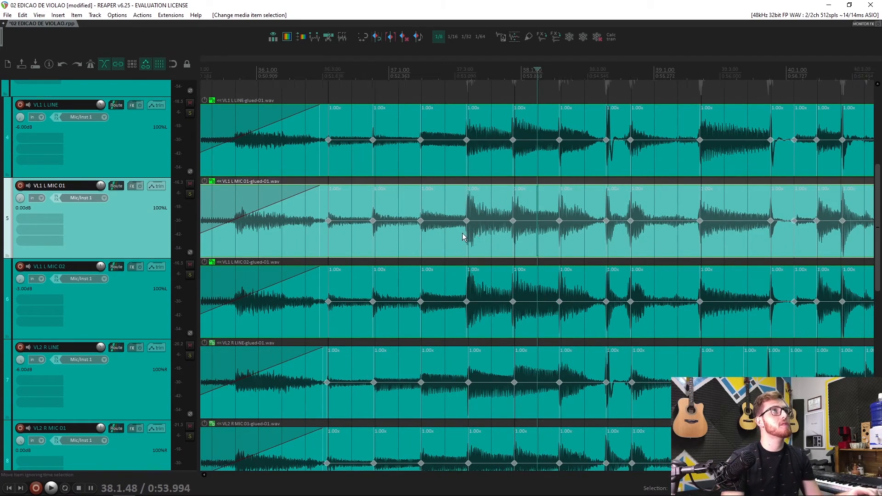
key("shift+w")
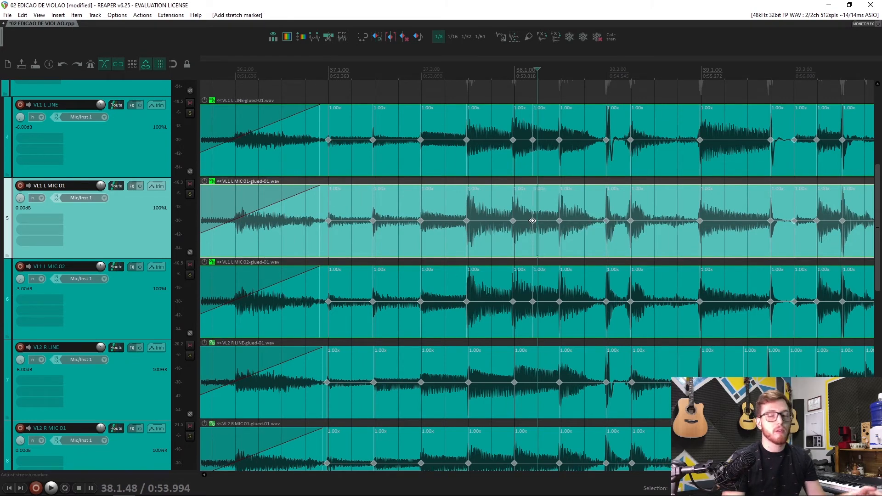
Step: Remove the stretch marker about midway between 38.1 and 38.2 from the grouped VL1 L clips
left_click(533, 222, "alt")
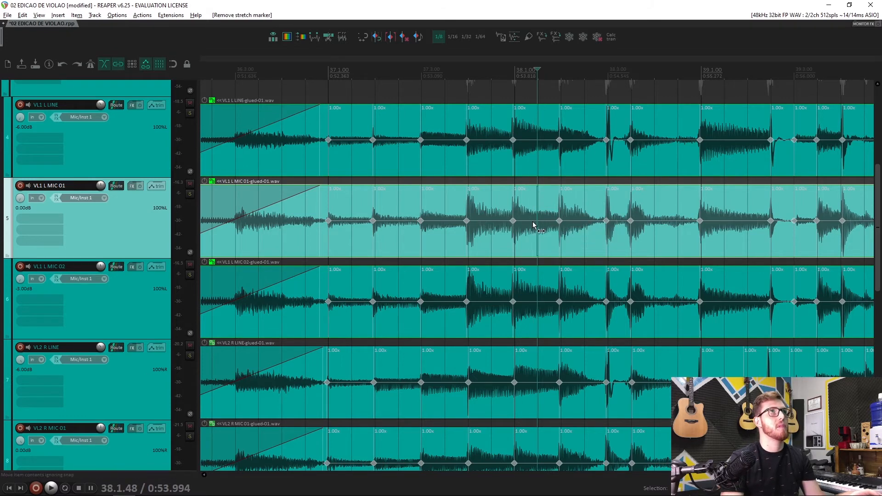
left_click(452, 236)
Step: Examine the stretch markers across the VL1 L, VL2 R and VL3 SOLO clips of the second section
scroll(452, 236, "down", 5)
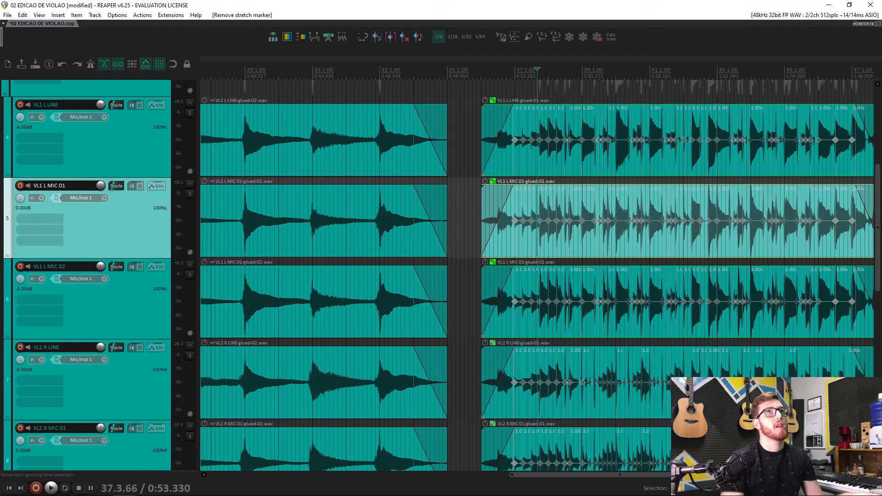
scroll(879, 230, "down", 1)
left_click(677, 226)
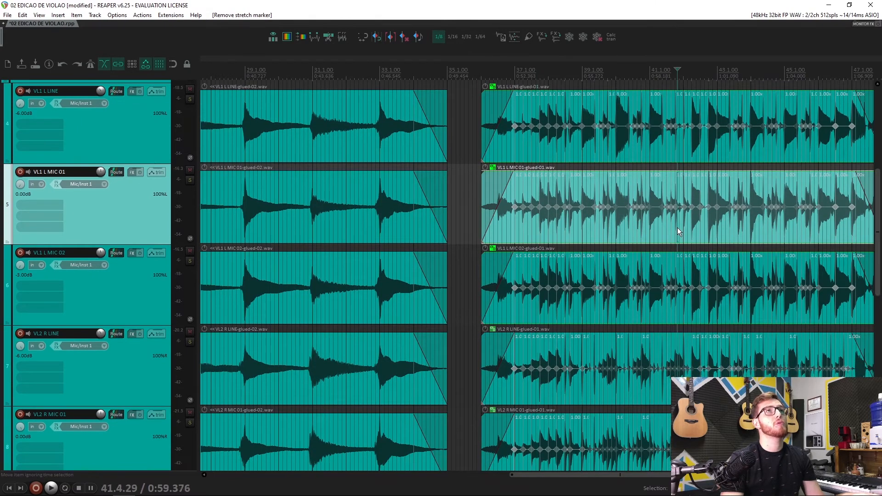
scroll(677, 227, "up", 5)
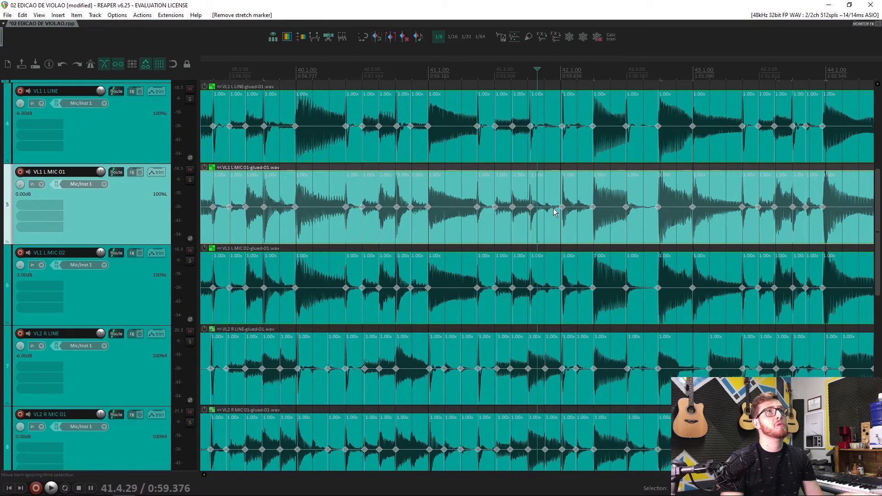
left_click_drag(879, 224, 867, 371)
scroll(457, 352, "down", 5)
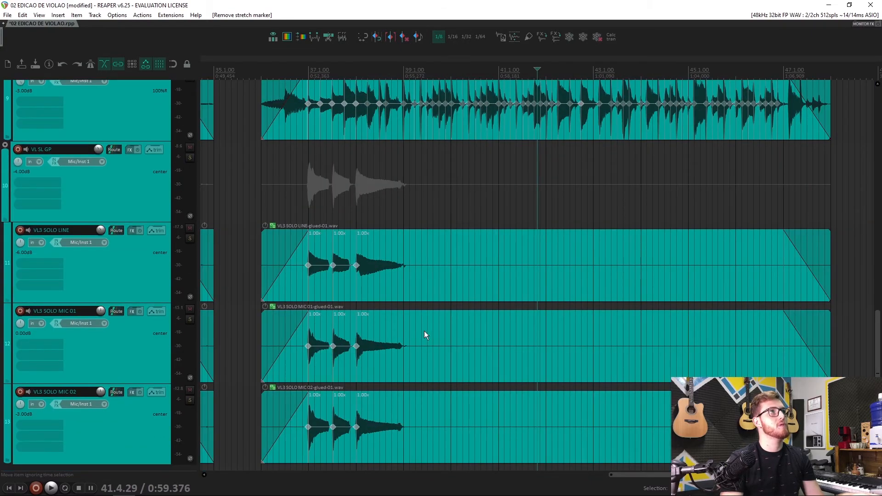
left_click_drag(880, 336, 865, 188)
scroll(673, 235, "down", 3)
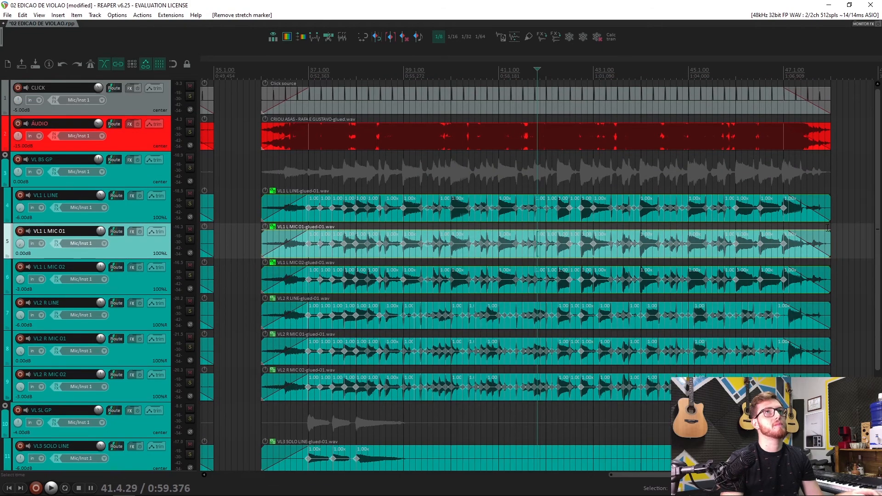
left_click_drag(877, 248, 874, 324)
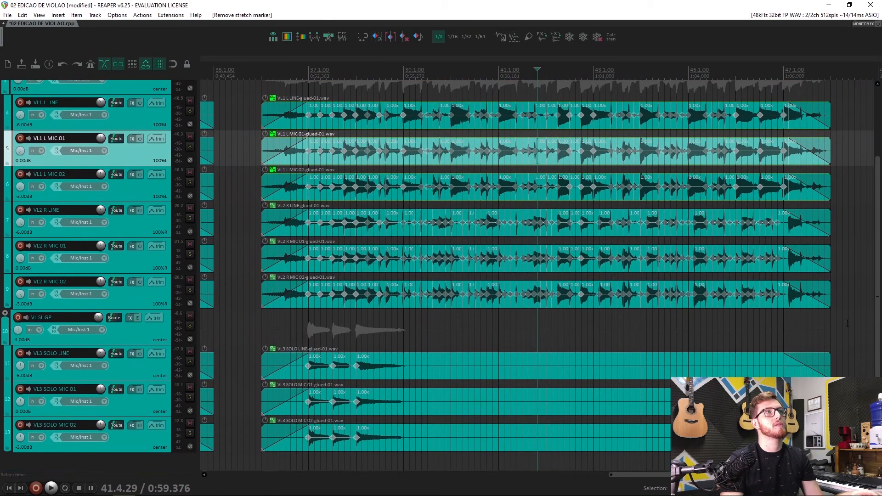
Step: Select all VL1 L, VL2 R and VL3 SOLO clips of the section starting at 36.1, snap their stretch markers to the grid and clear the selection
left_click_drag(486, 339, 370, 164)
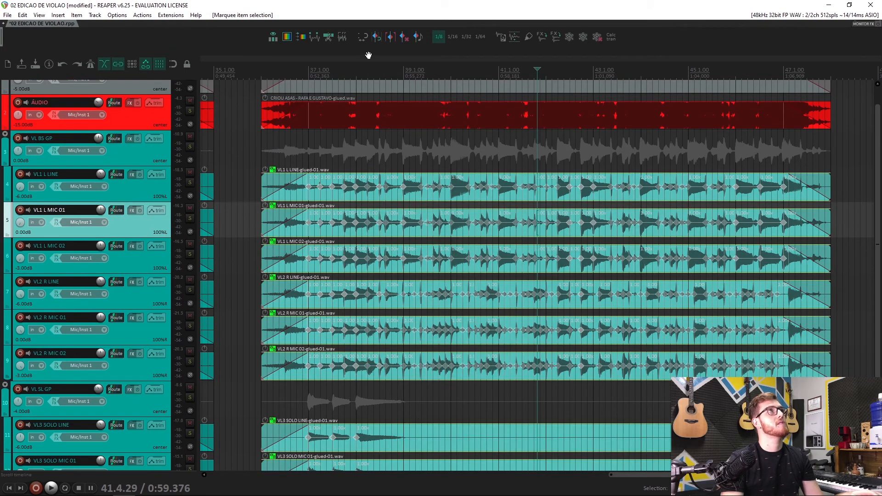
left_click(364, 38)
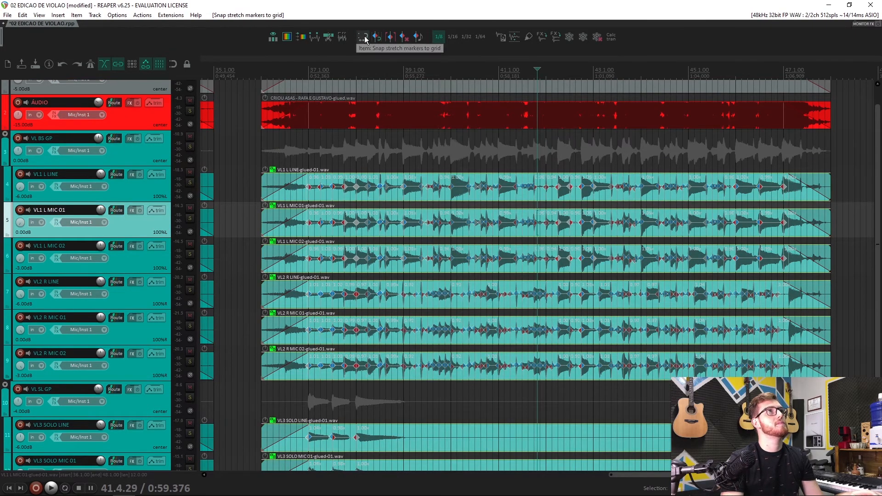
left_click(306, 165)
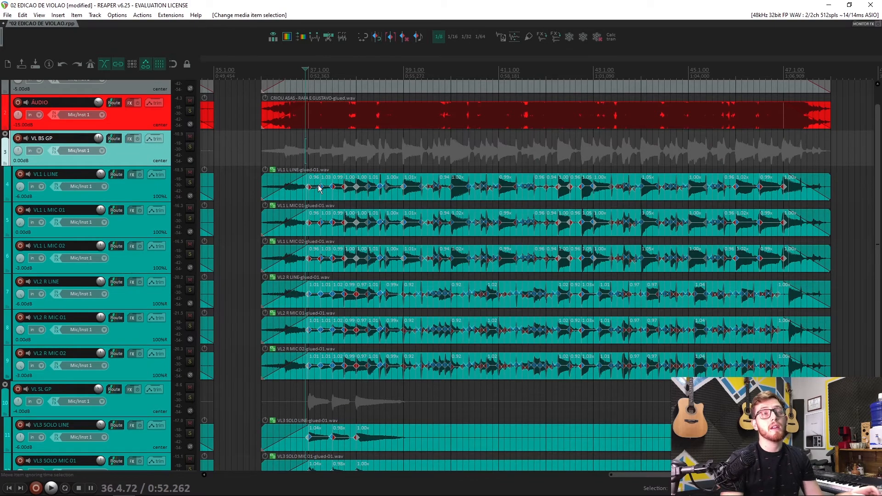
Step: Examine the snapped stretch markers of the VL1 L and VL2 R clips against the 1/8 grid from 37.1 onwards
scroll(318, 186, "up", 3)
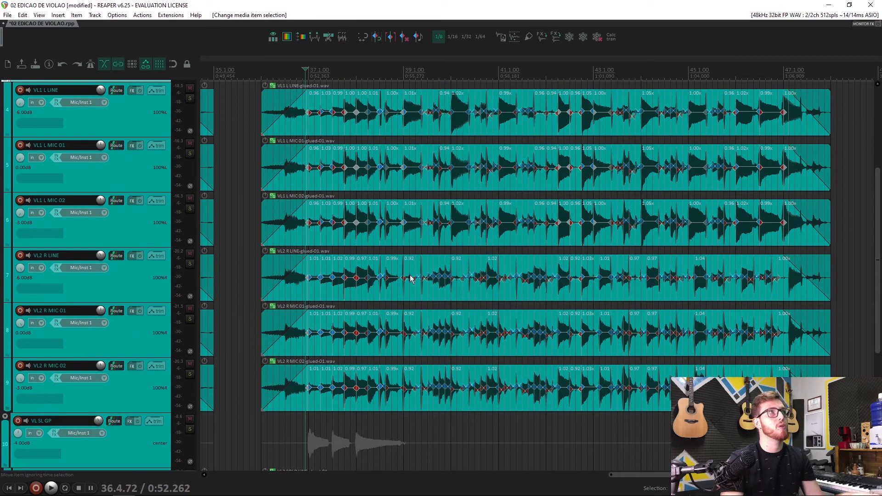
scroll(376, 307, "up", 2)
scroll(684, 328, "down", 2)
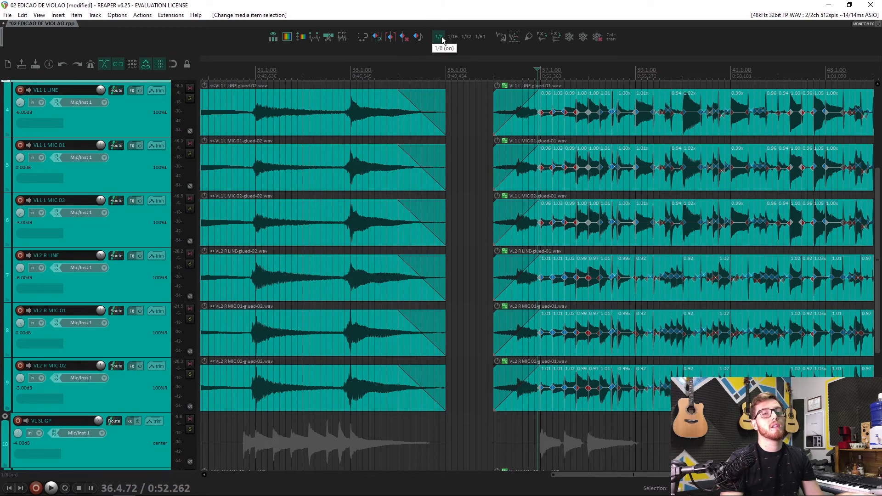
scroll(879, 246, "up", 1)
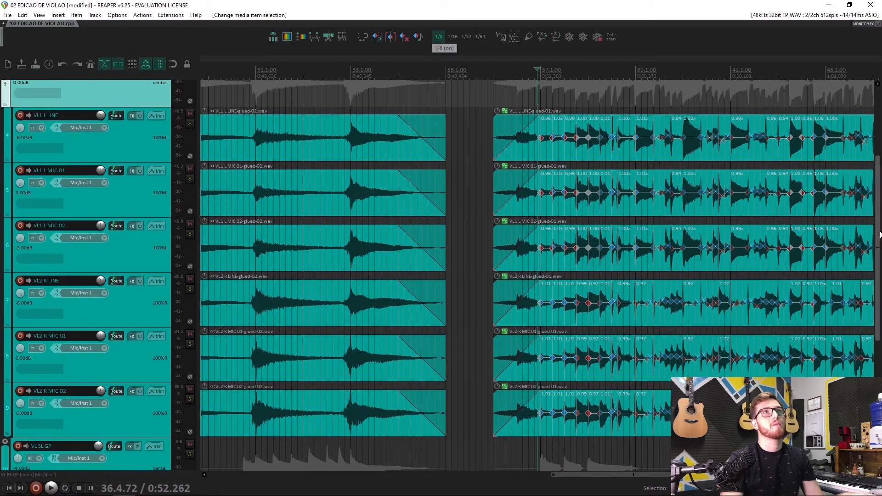
scroll(616, 245, "up", 3)
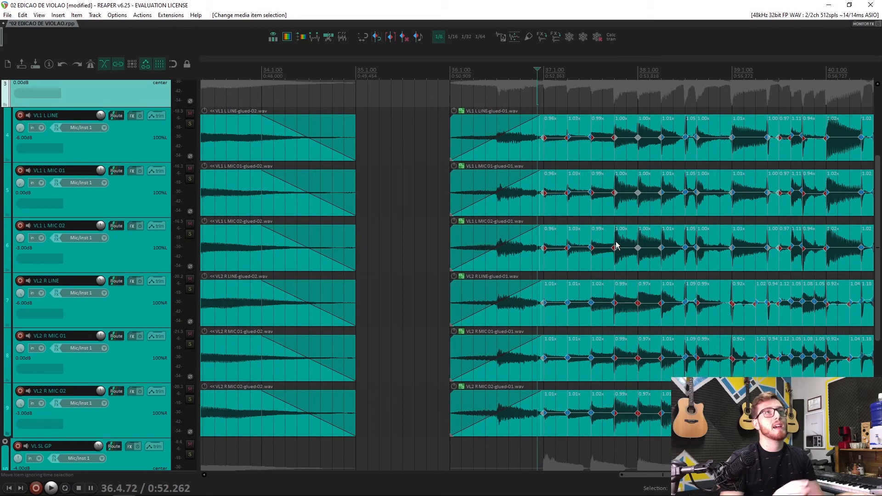
scroll(599, 263, "down", 3)
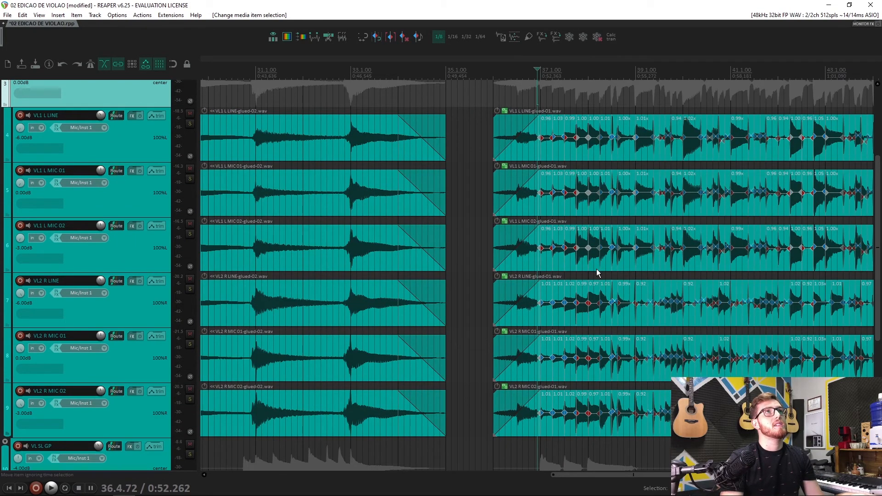
key("alt")
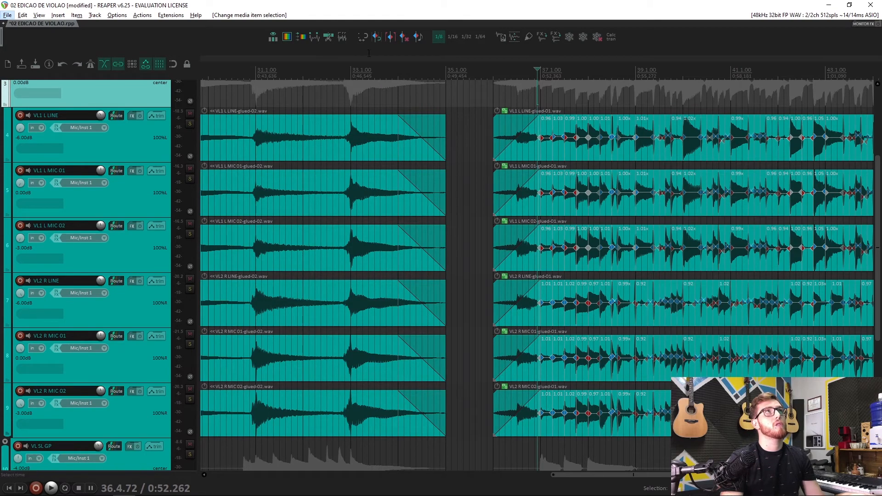
scroll(604, 269, "right", 3)
scroll(811, 279, "right", 1)
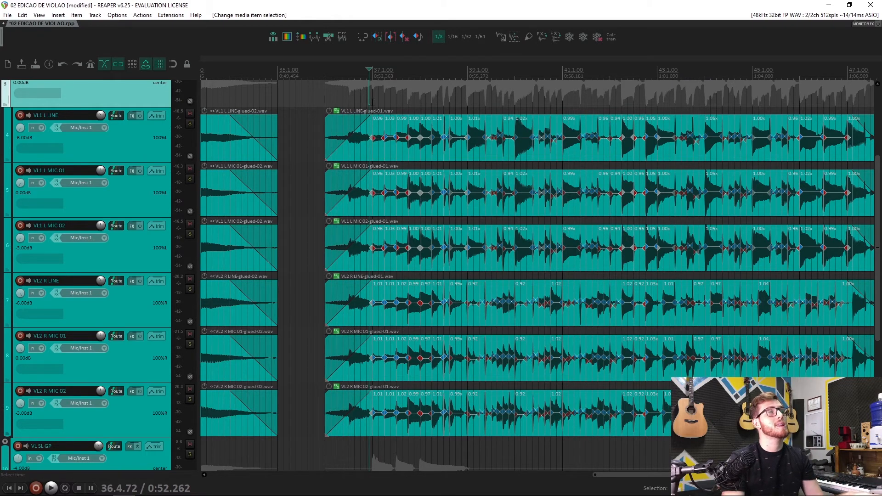
Step: Play back the snapped guitar section from about 36.1 to its end near 47.1
left_click(326, 95)
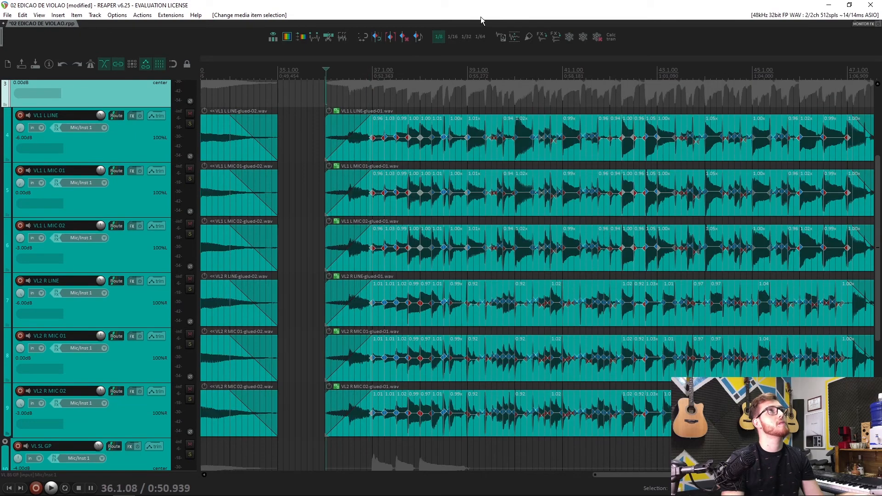
key("space")
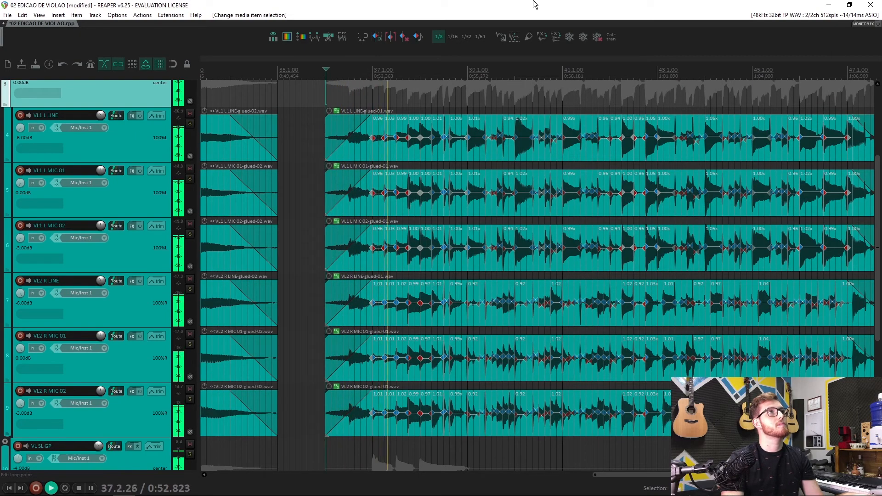
scroll(879, 215, "down", 2)
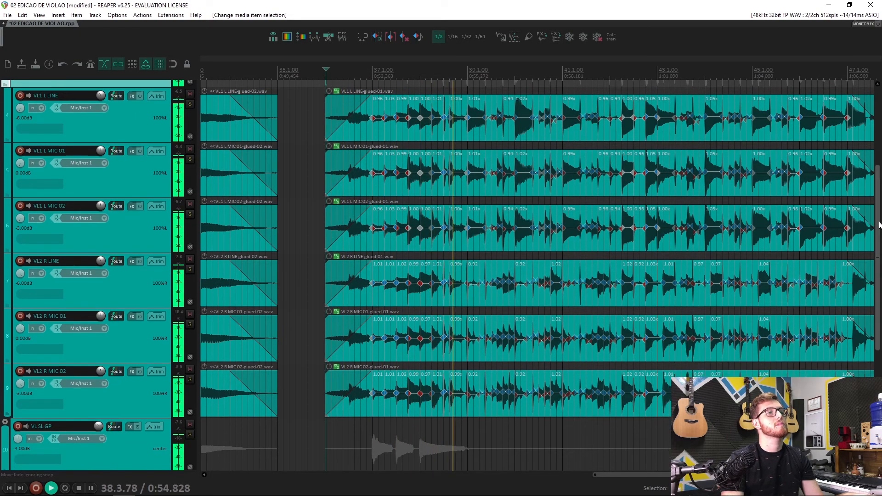
scroll(869, 226, "down", 2)
scroll(869, 226, "right", 2)
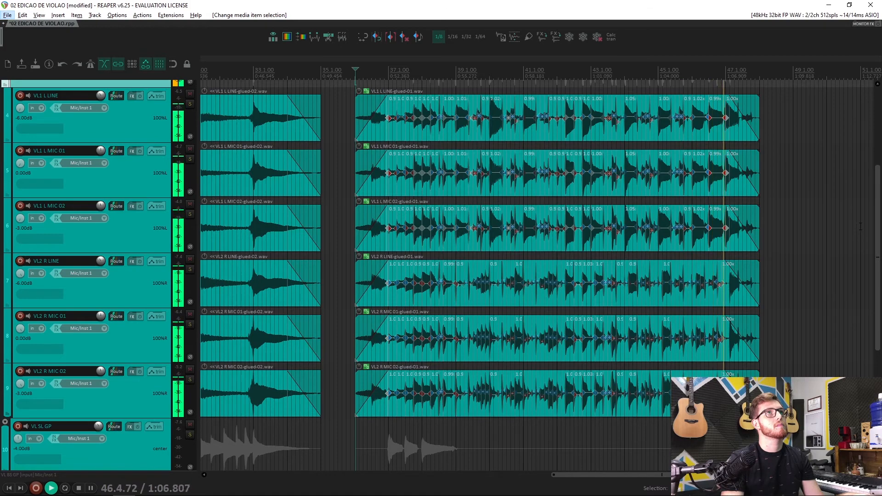
key("alt+f")
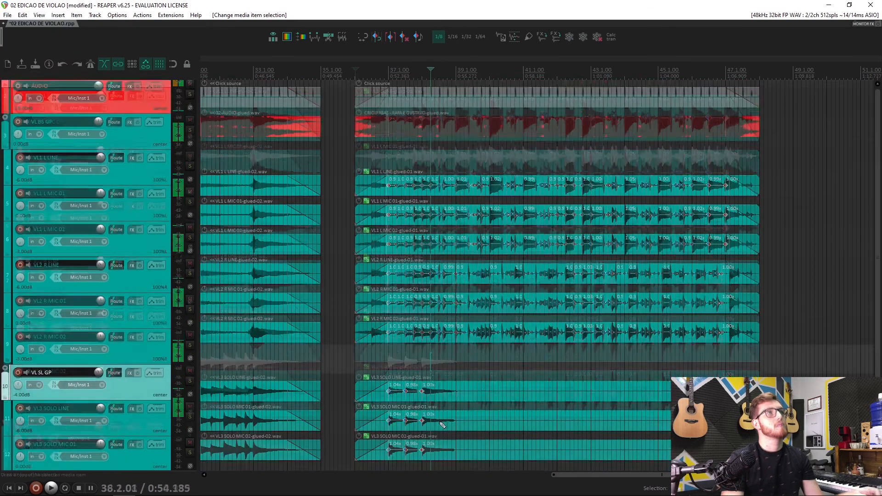
Step: Glue all VL1 L, VL2 R and VL3 SOLO clips of the last COM EDIÇÃO section and clear the selection
scroll(442, 418, "down", 1)
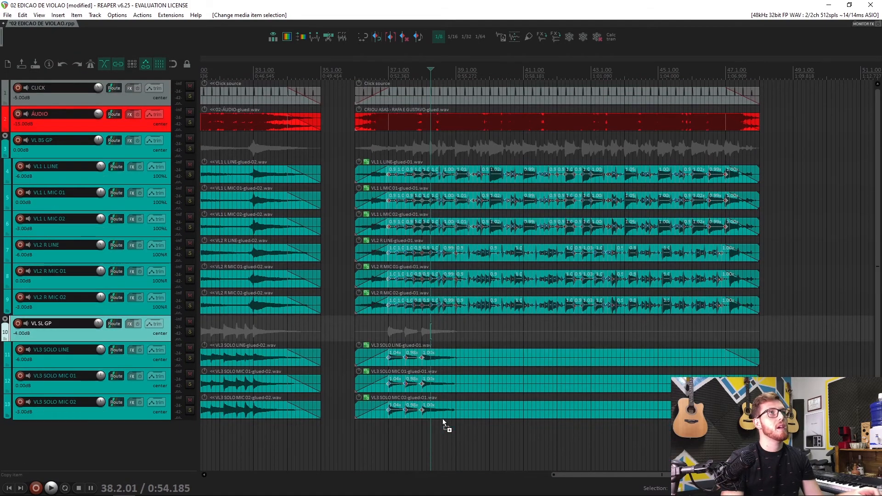
scroll(611, 453, "down", 5)
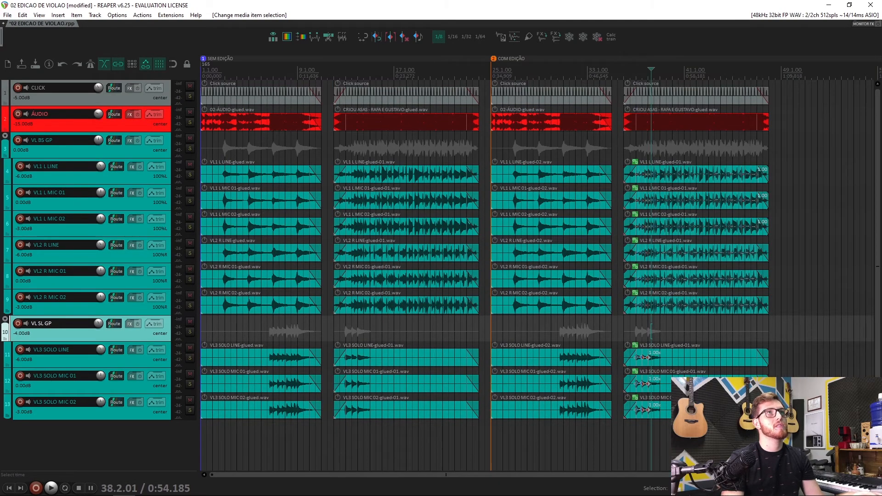
left_click_drag(667, 431, 673, 159)
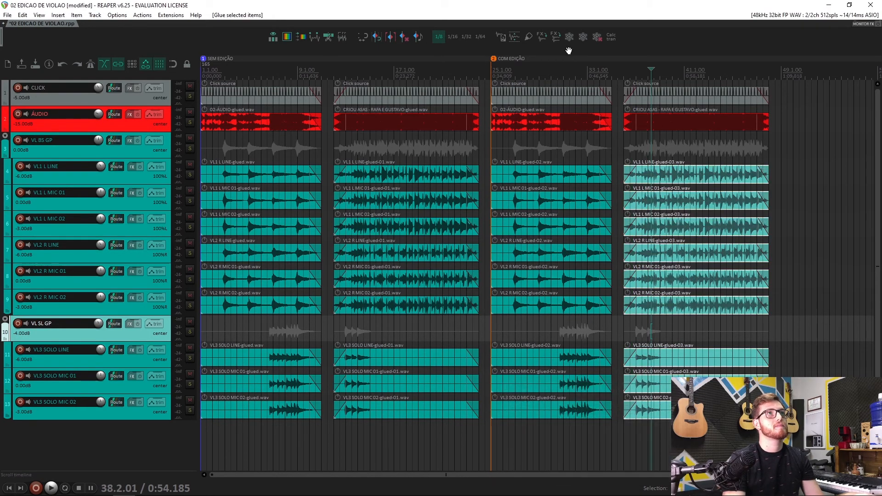
left_click(624, 327)
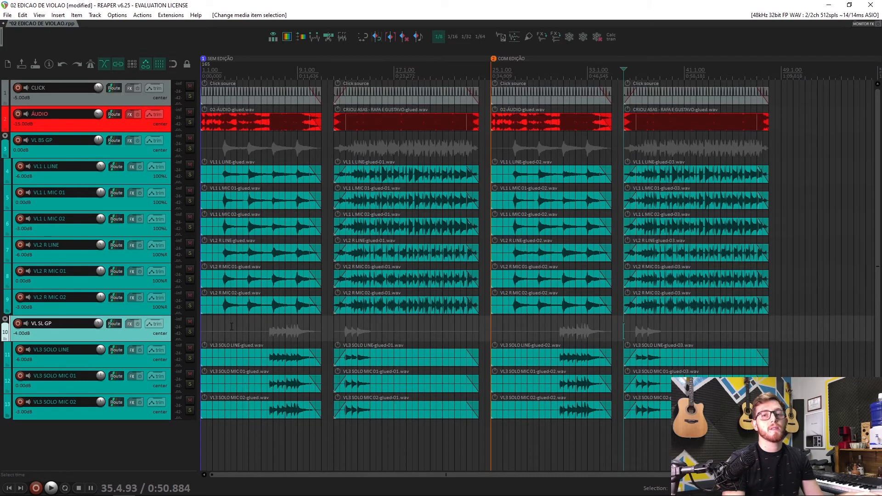
Step: Compare the guitar clips of the SEM EDIÇÃO and COM EDIÇÃO versions by selecting each section's clips in turn
left_click_drag(253, 431, 247, 114)
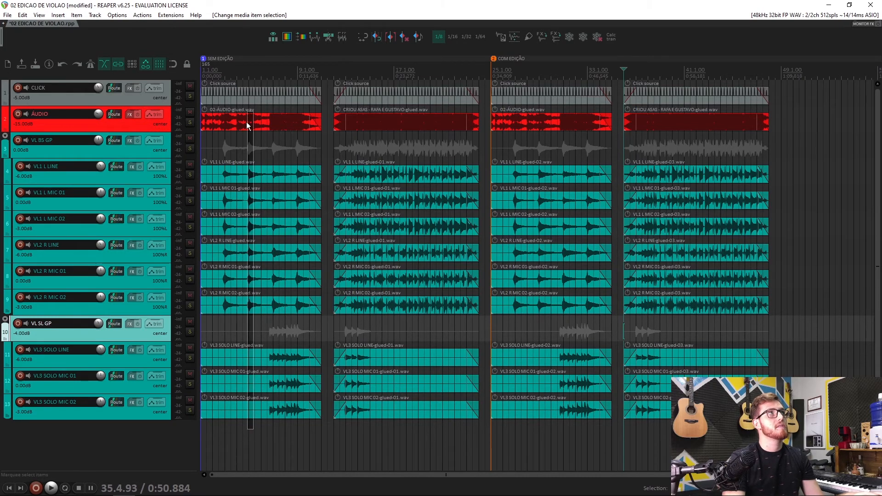
left_click_drag(246, 147, 246, 144)
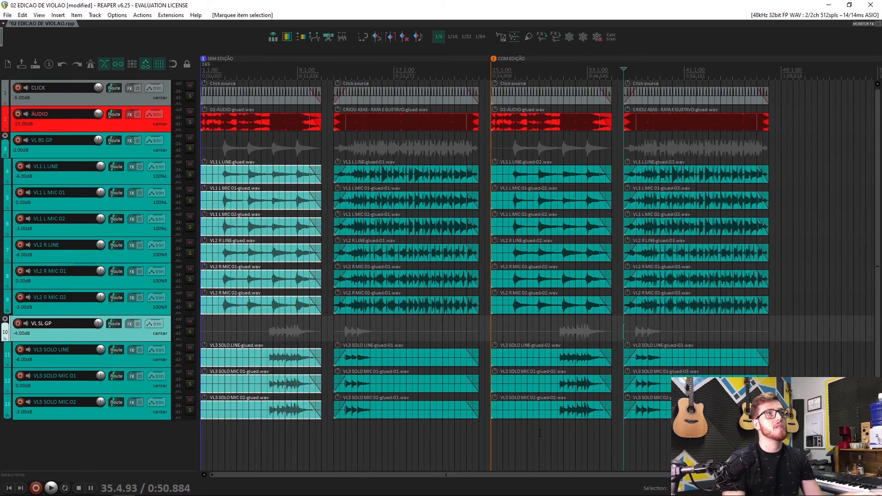
left_click_drag(533, 345, 514, 124)
left_click_drag(389, 430, 396, 158)
left_click_drag(672, 165, 672, 144)
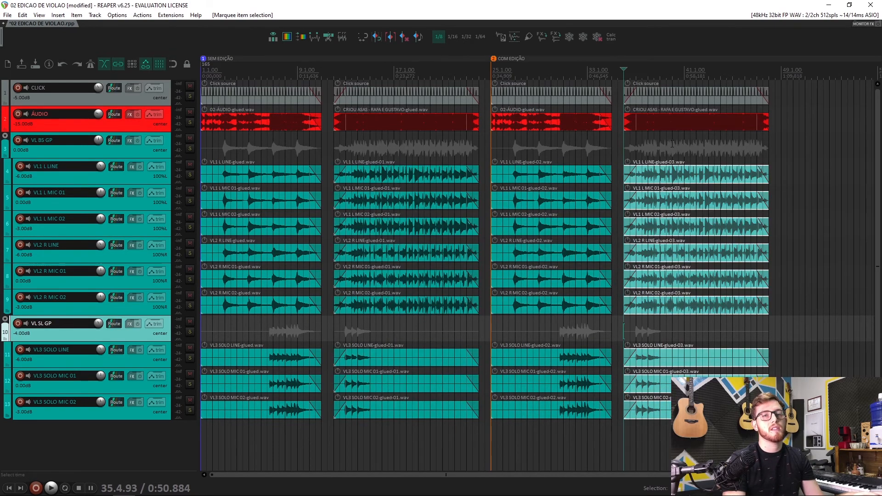
Step: Play the first section's unedited version from the project start and its edited version from 25.1 for comparison
left_click(227, 427)
key("space")
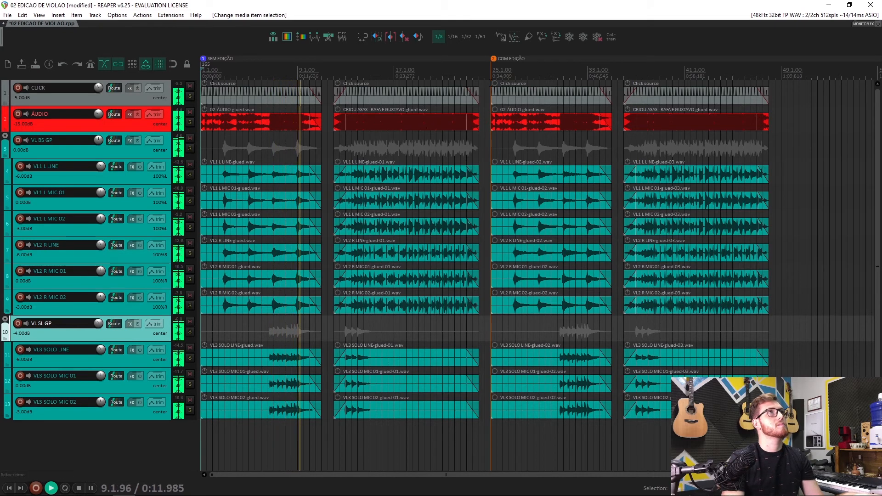
key("space")
key("space")
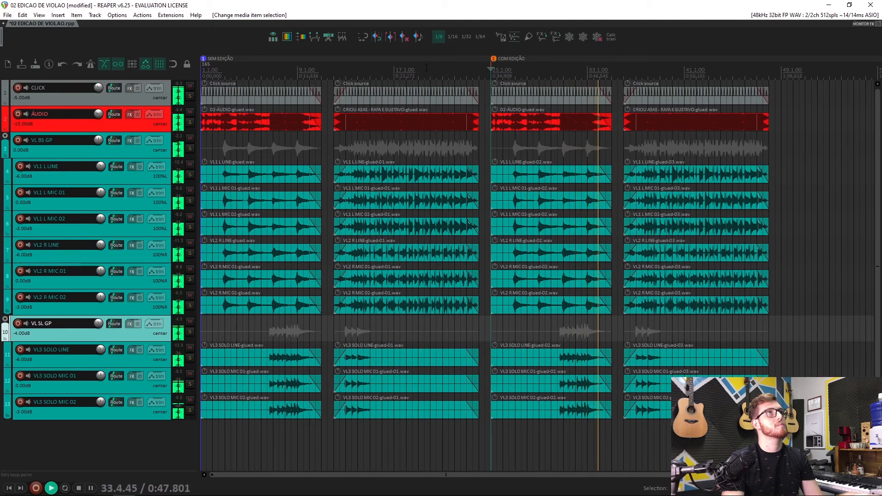
key("space")
Step: Play the second section's unedited version from about 12.1 and its edited version from 36.1 for comparison
left_click(332, 78)
key("space")
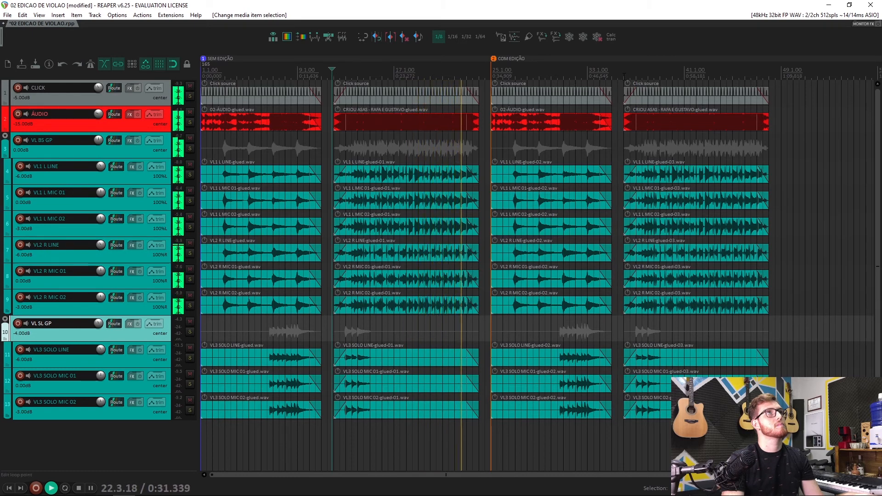
left_click(623, 75)
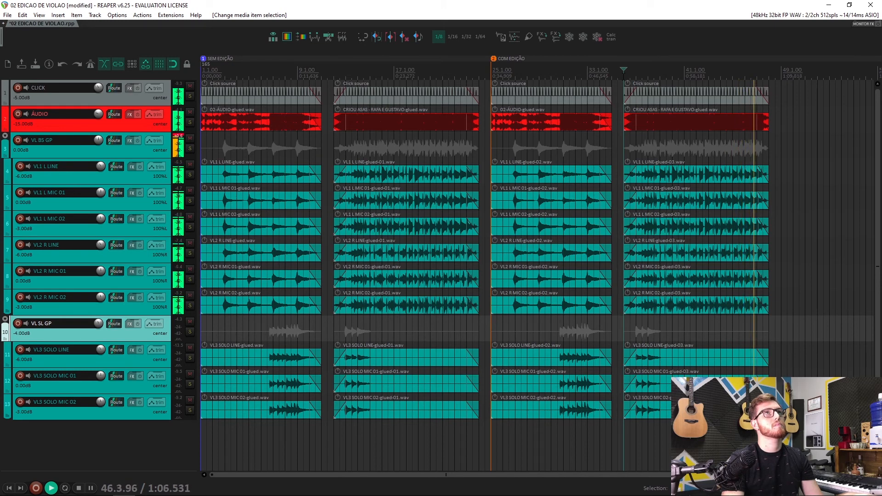
key("space")
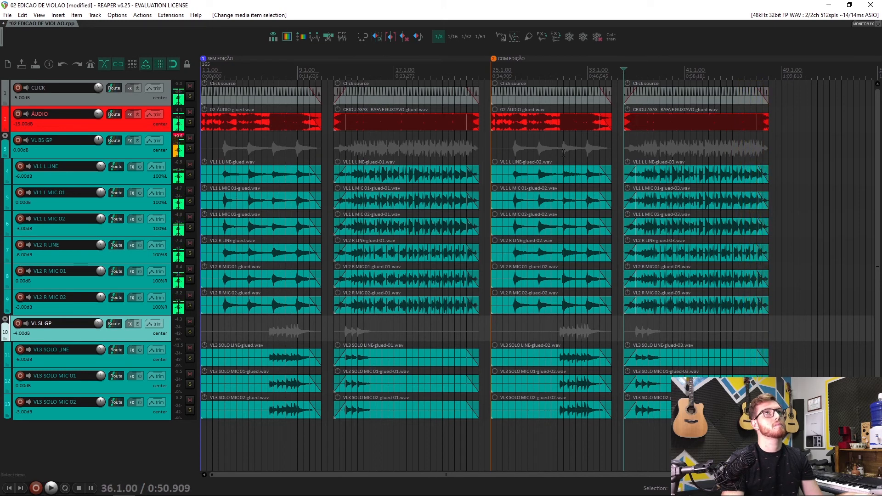
key("alt+Tab")
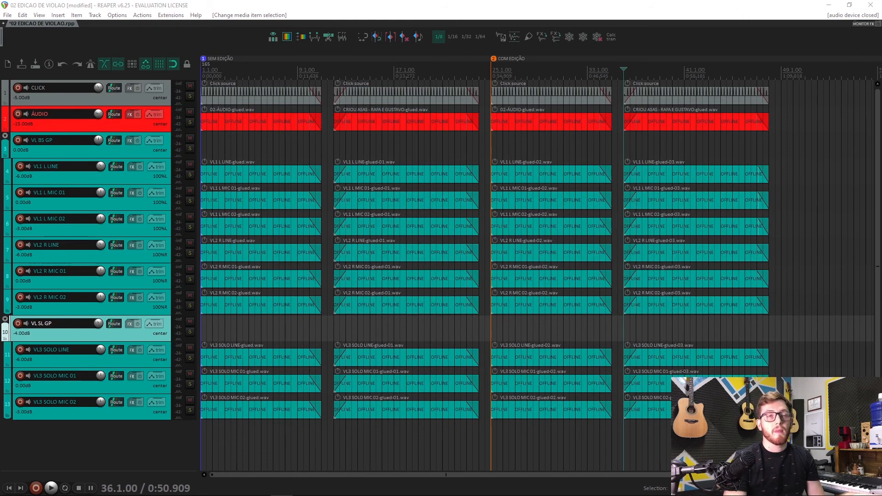
left_click(554, 8)
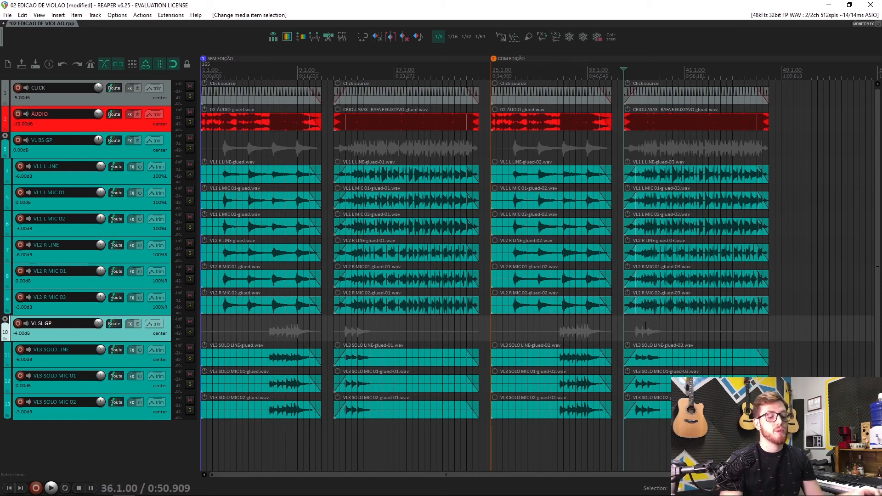
Step: Reduce the displayed waveform height of the clips on all tracks by three steps
key("shift+Down")
key("shift+Down")
key("shift+Down")
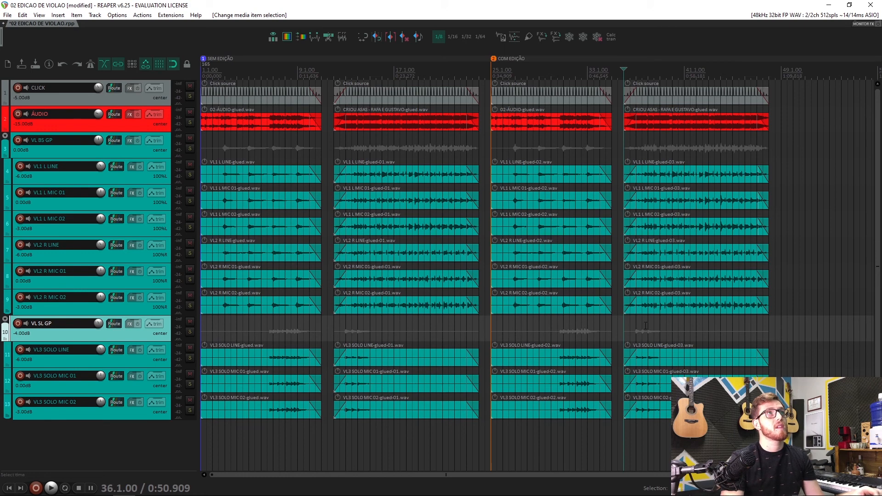